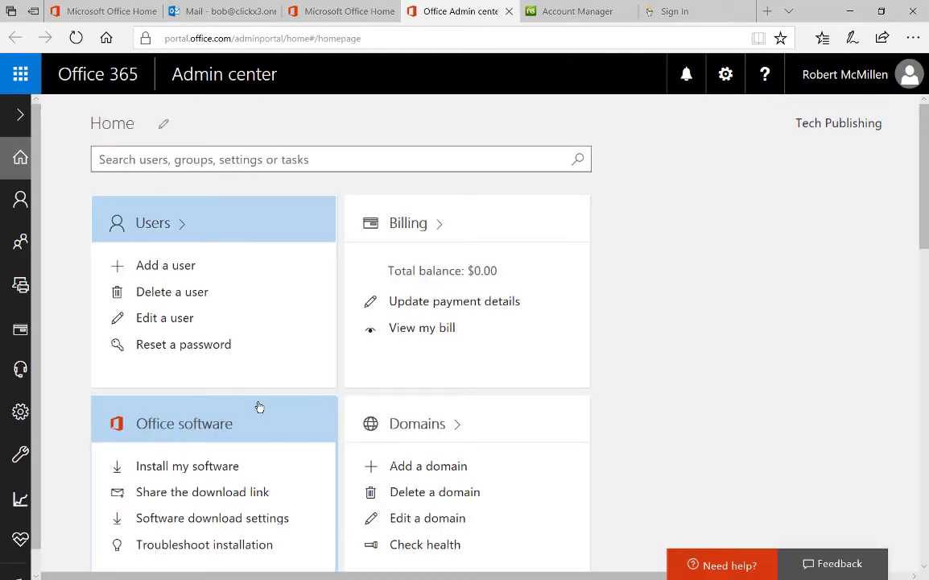
# Start adding a new domain from the Domains tile on the Admin center home page
pyautogui.scroll(-3, 259, 407)
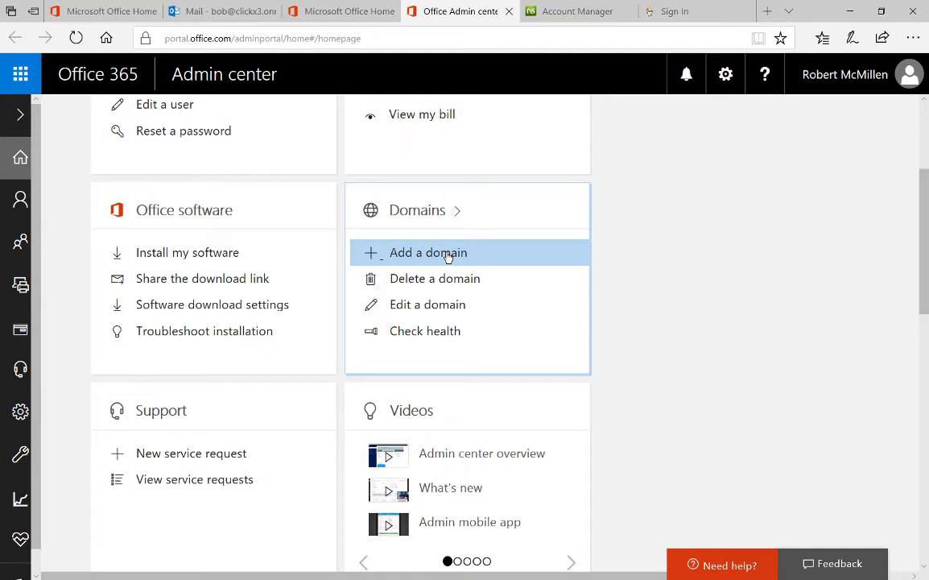
pyautogui.click(447, 256)
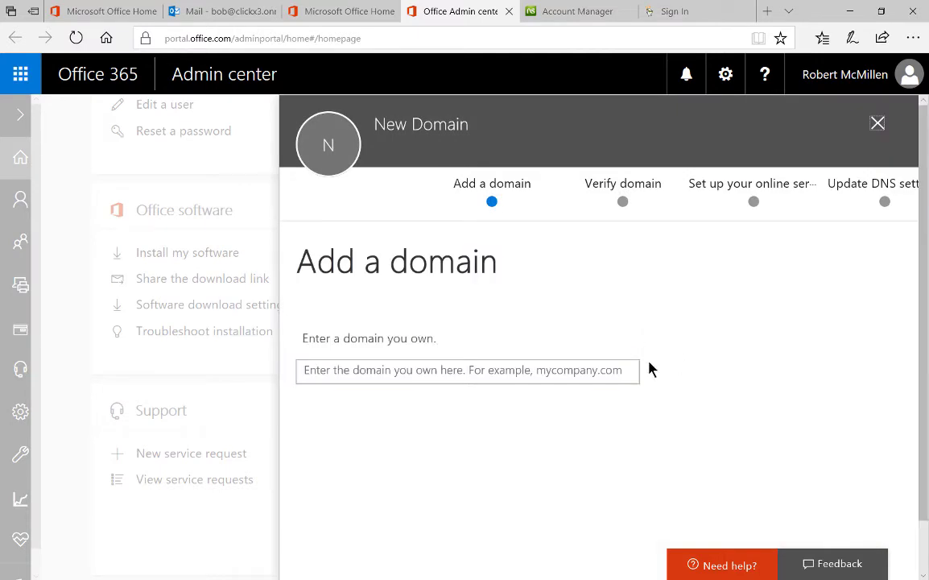
# Enter techpublishing.net in the New Domain field
pyautogui.click(459, 370)
pyautogui.write('tech')
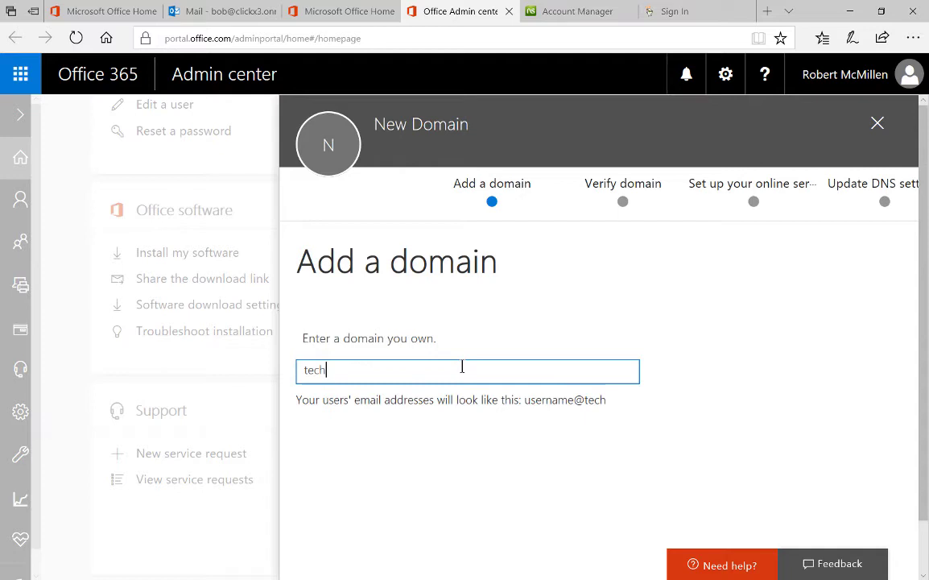
pyautogui.write('publis')
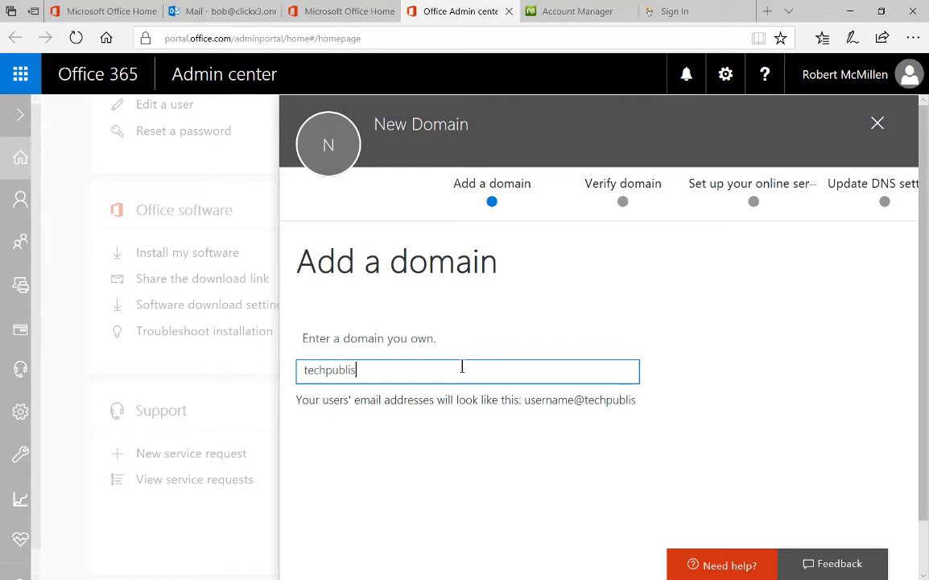
pyautogui.write('hing.net')
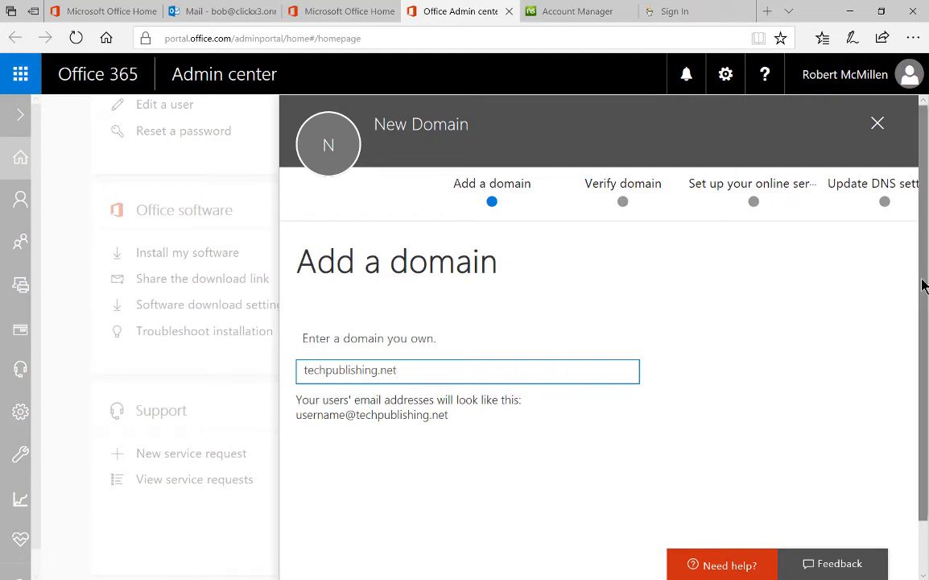
pyautogui.scroll(-1, 918, 283)
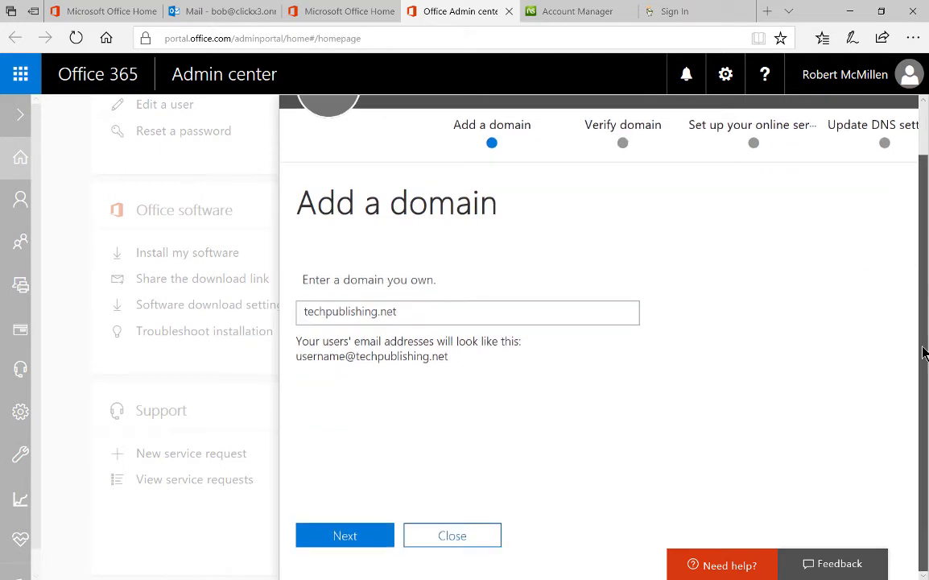
# Submit techpublishing.net and choose TXT record verification instead of email
pyautogui.click(344, 536)
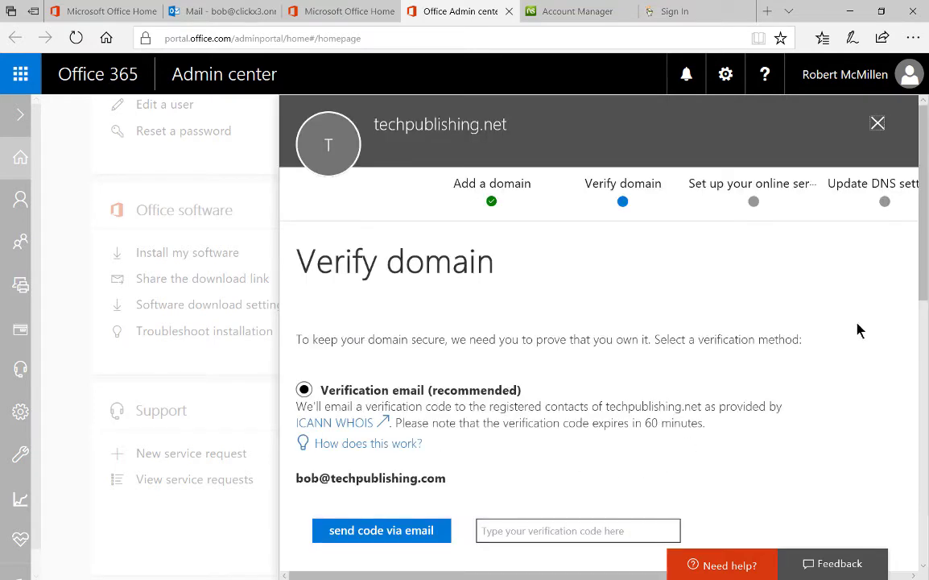
pyautogui.scroll(-5, 922, 322)
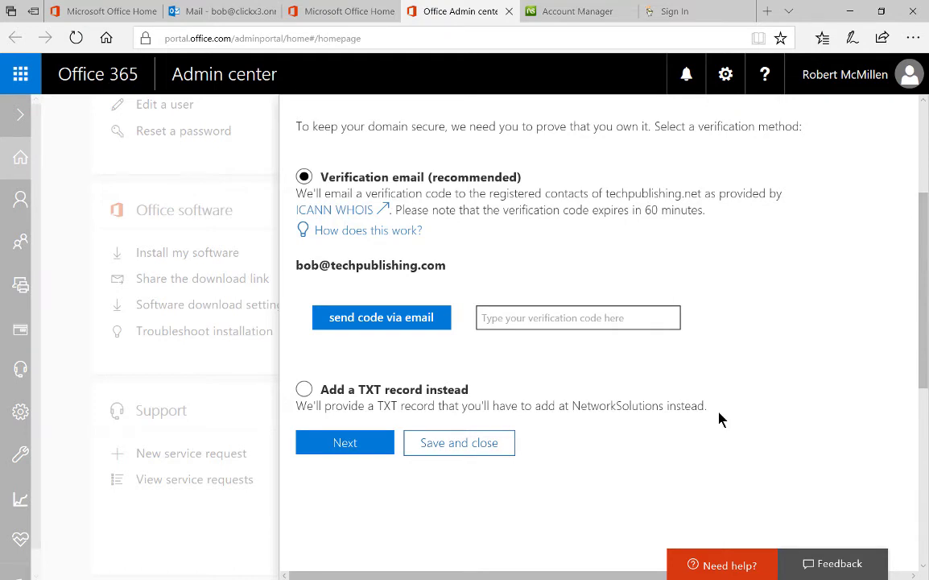
pyautogui.click(305, 390)
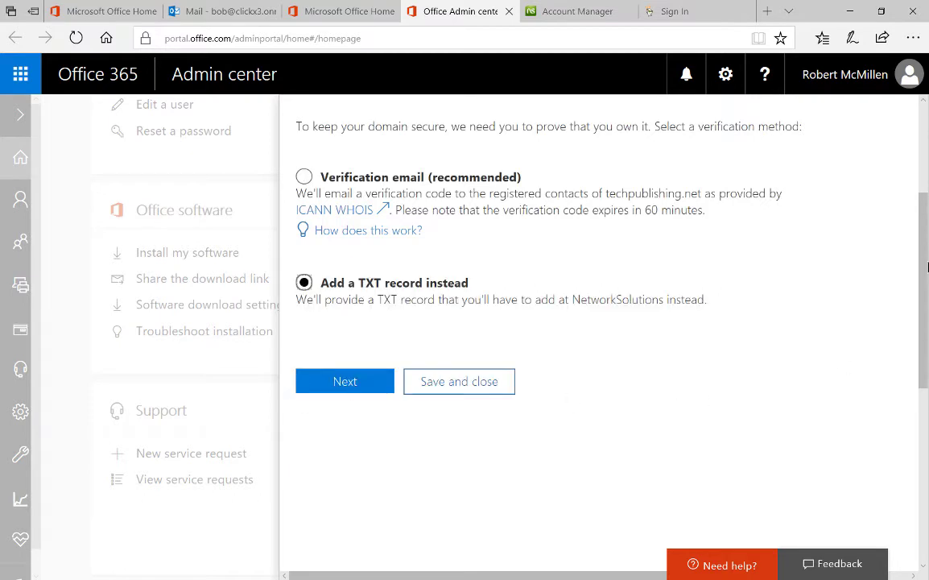
pyautogui.moveTo(926, 256); pyautogui.dragTo(920, 218)
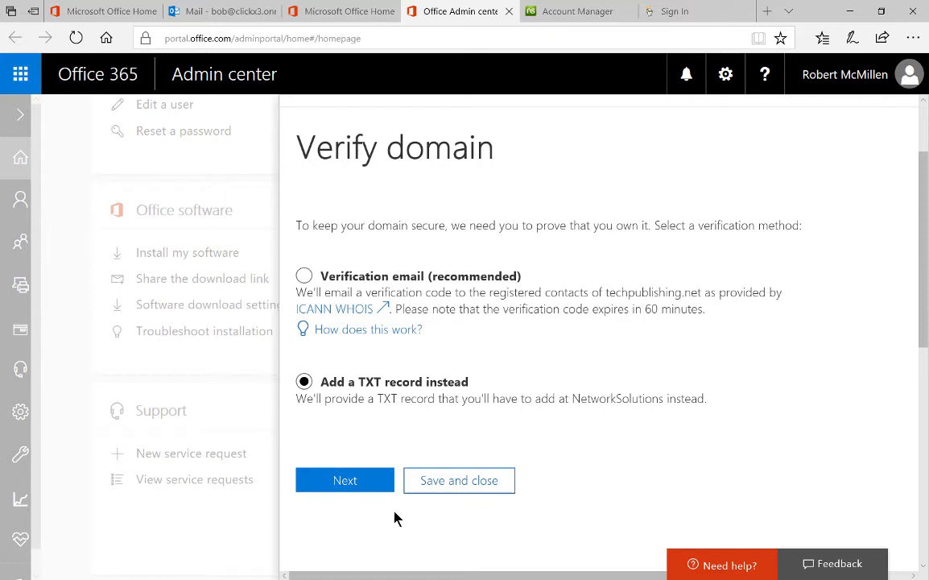
# Continue to the TXT record details and copy the value MS=ms20207128
pyautogui.click(332, 483)
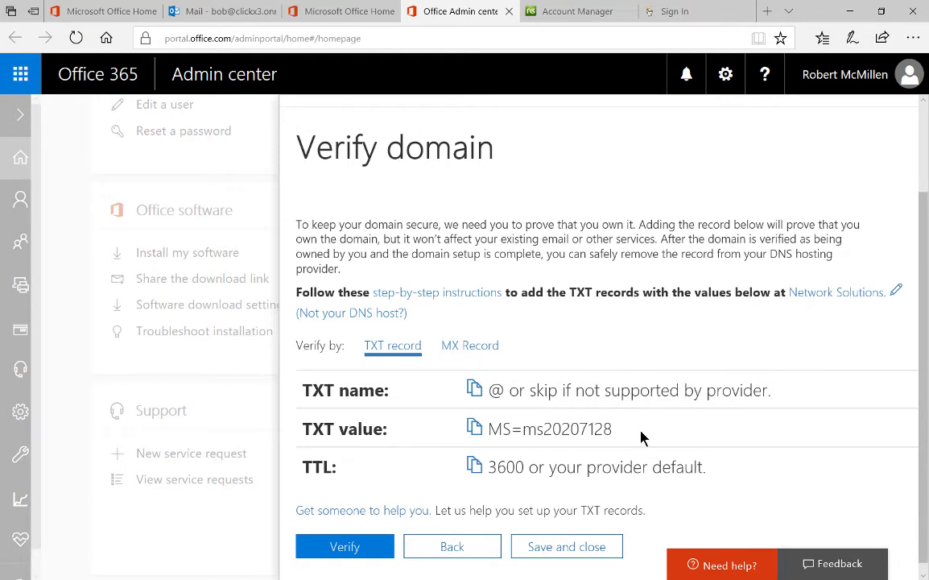
pyautogui.moveTo(634, 437); pyautogui.dragTo(500, 433)
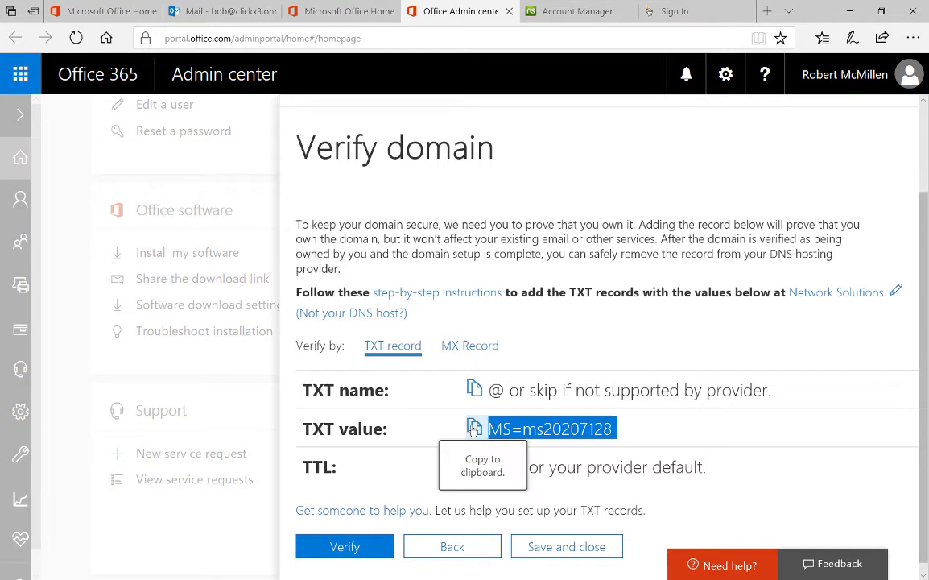
pyautogui.click(475, 429)
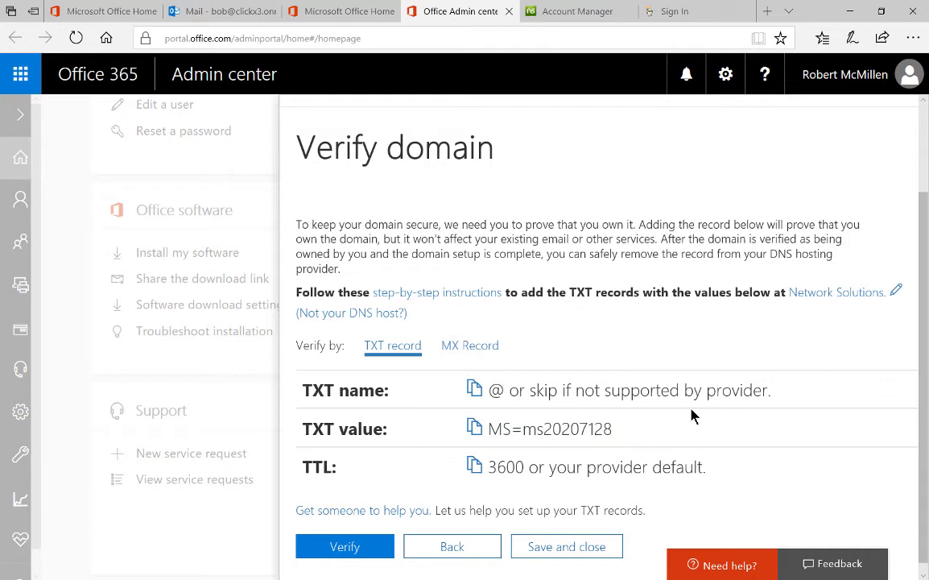
# In Network Solutions, select techpublishing.net, edit its DNS and open Advanced DNS Records at TXT Records
pyautogui.click(568, 18)
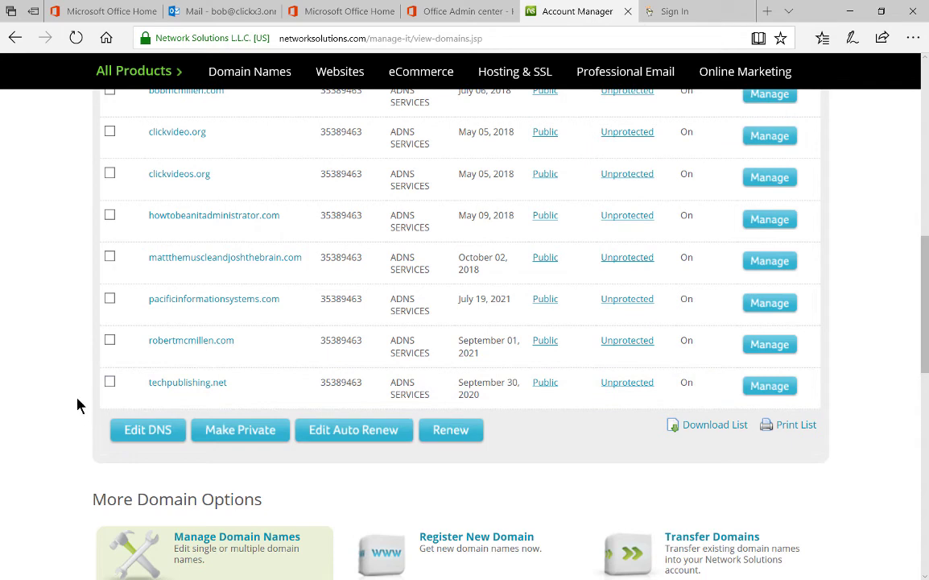
pyautogui.click(110, 382)
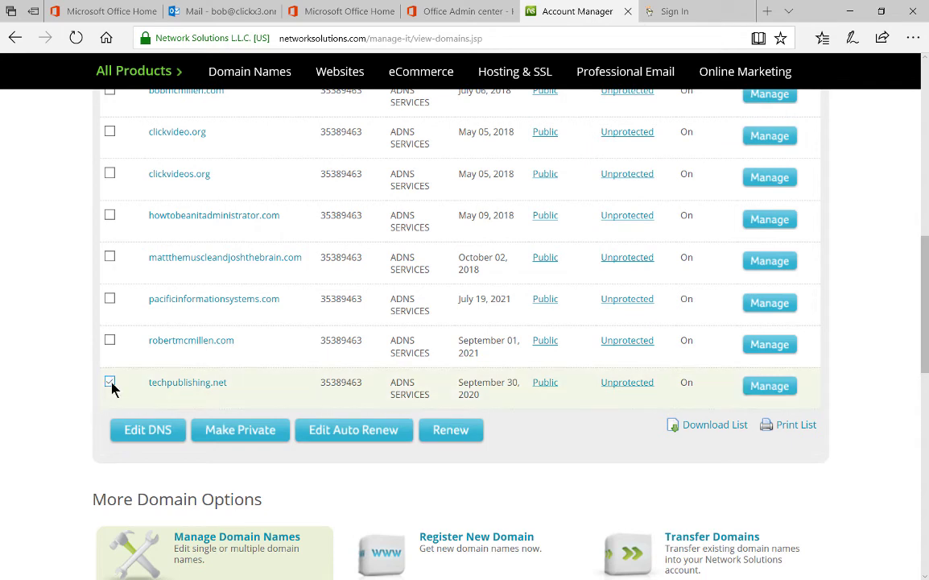
pyautogui.click(141, 433)
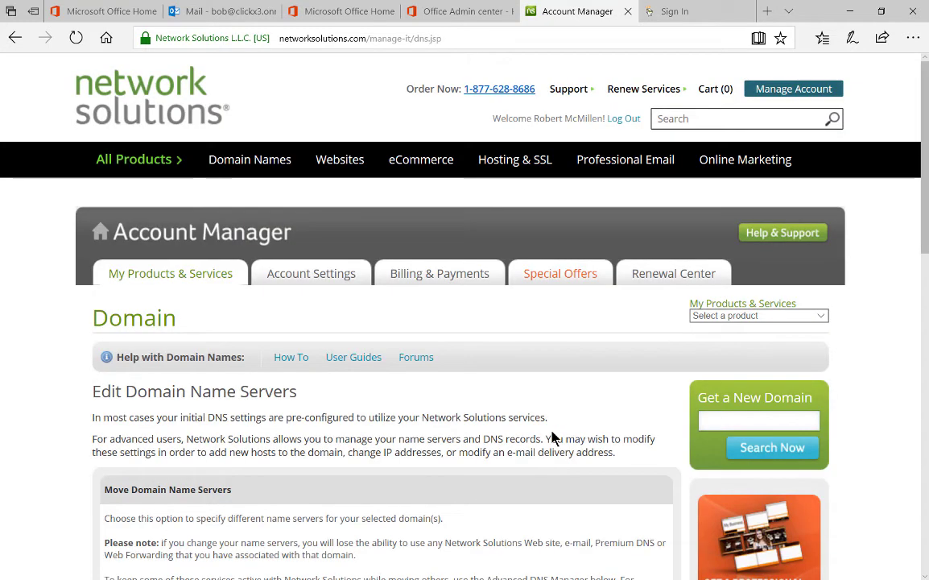
pyautogui.scroll(-4, 552, 438)
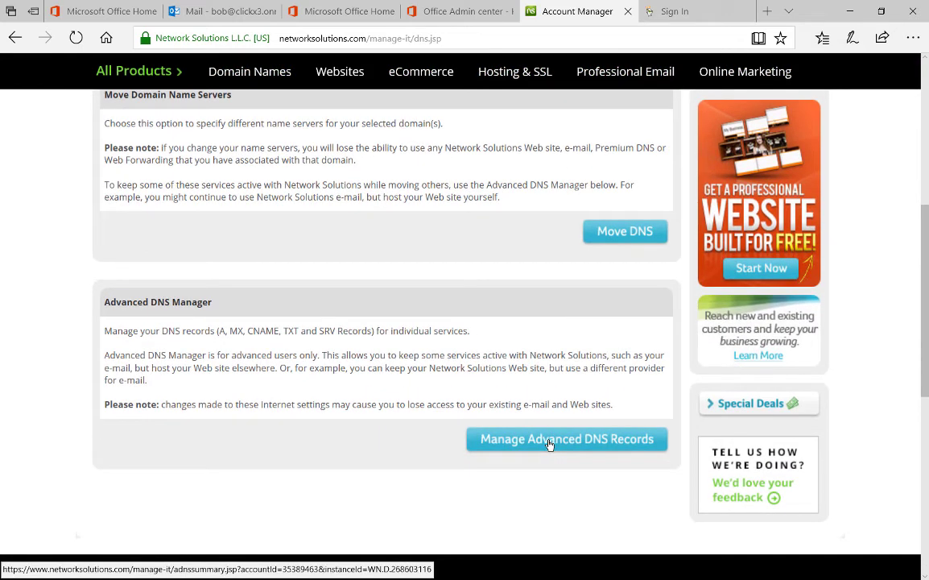
pyautogui.click(550, 442)
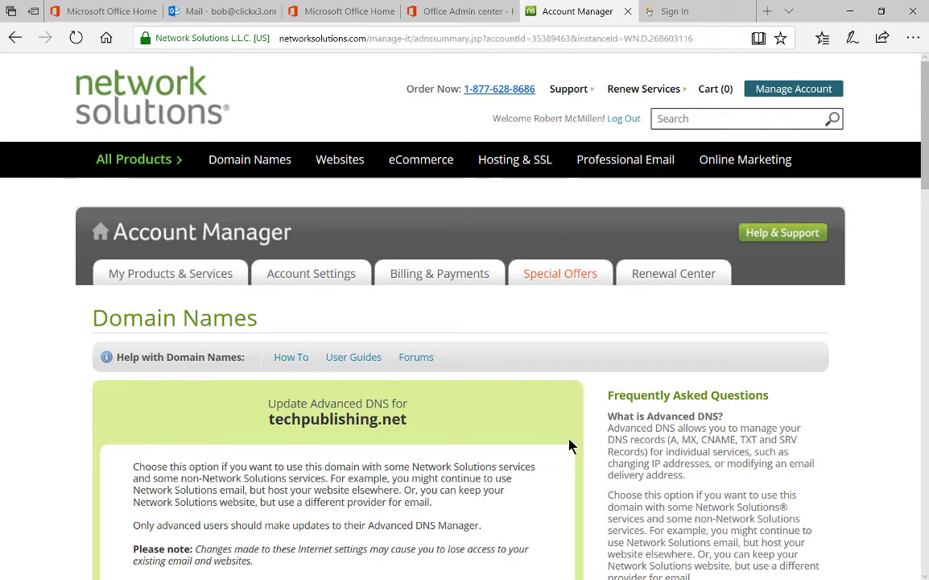
pyautogui.scroll(-10, 568, 444)
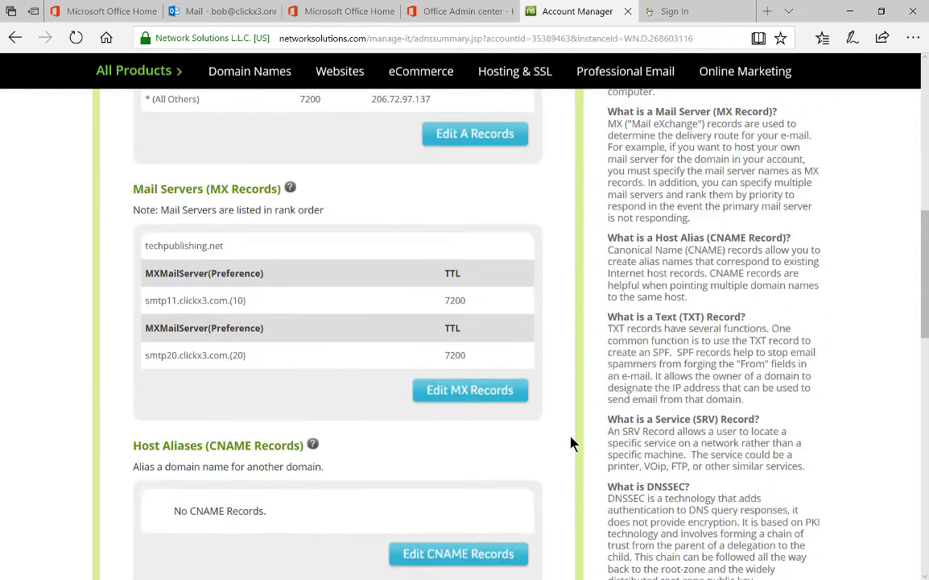
pyautogui.scroll(-5, 570, 442)
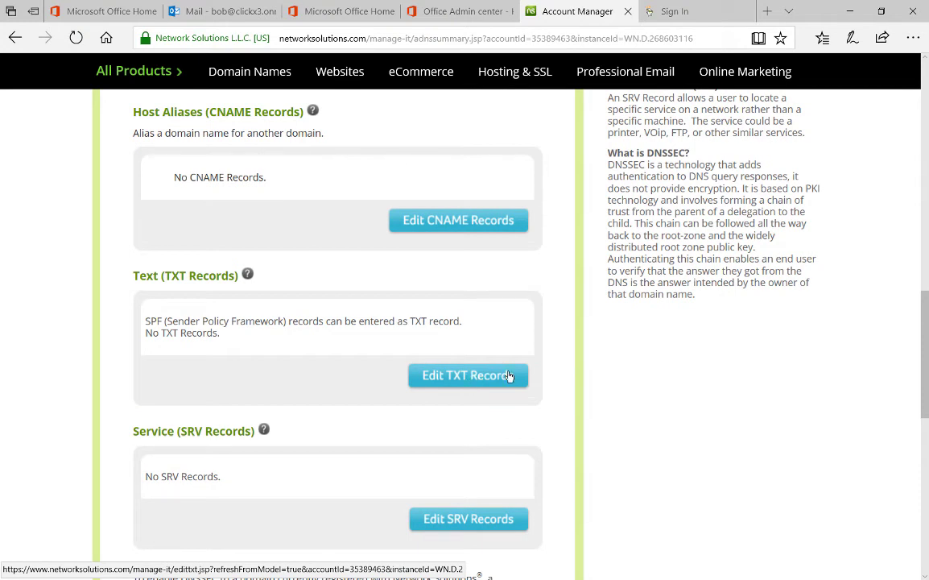
# Fill in a new TXT record with host @, TTL 3600 and text MS=ms20207128
pyautogui.click(508, 376)
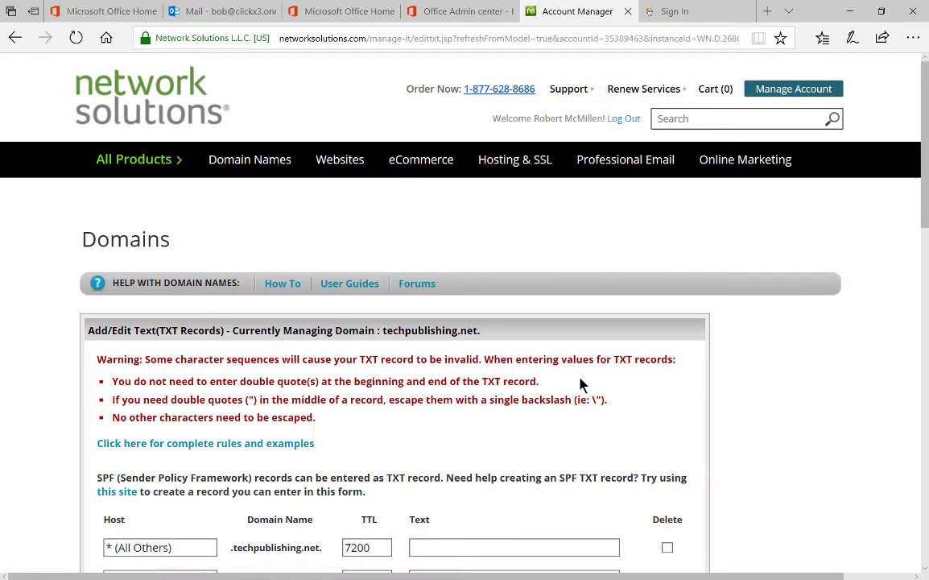
pyautogui.scroll(-5, 580, 382)
pyautogui.click(172, 377)
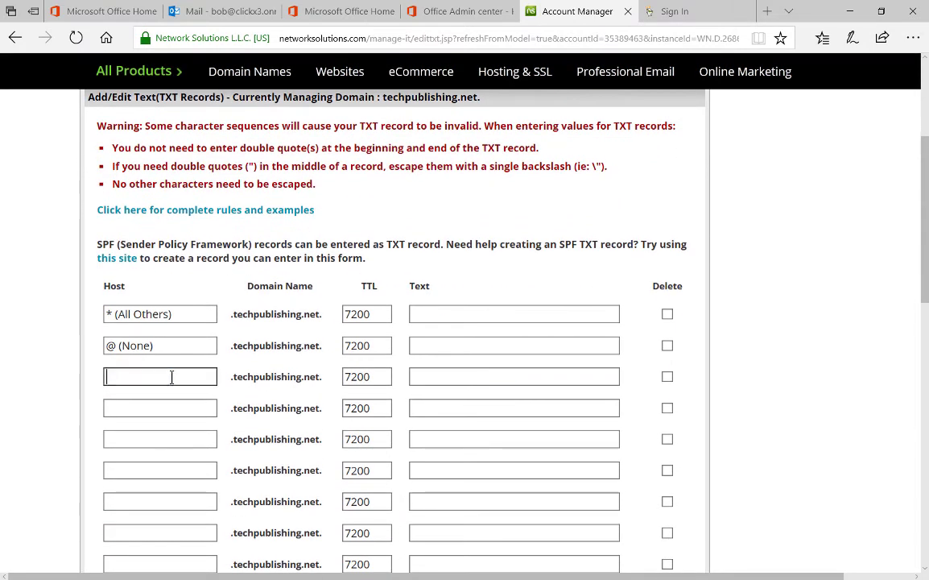
pyautogui.write('@')
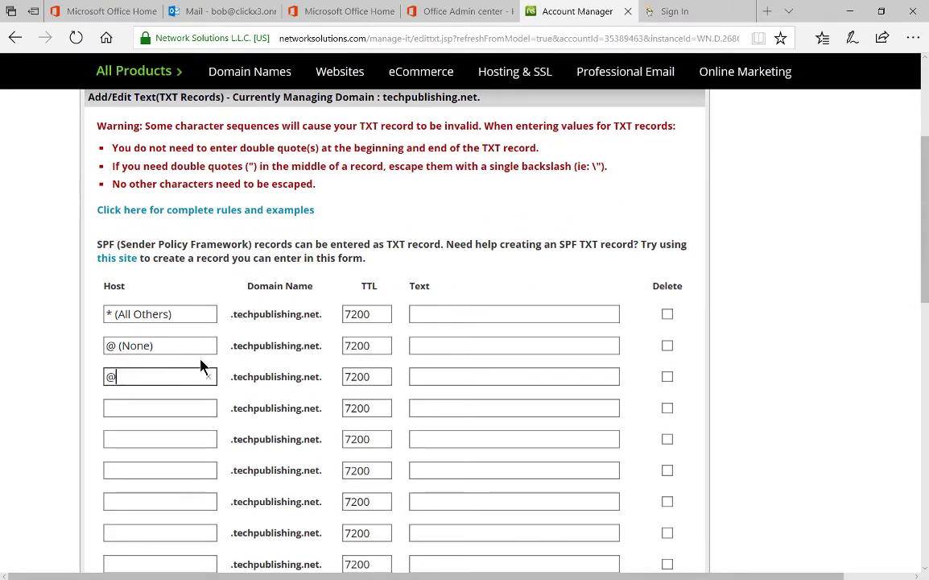
pyautogui.moveTo(381, 376); pyautogui.dragTo(298, 370)
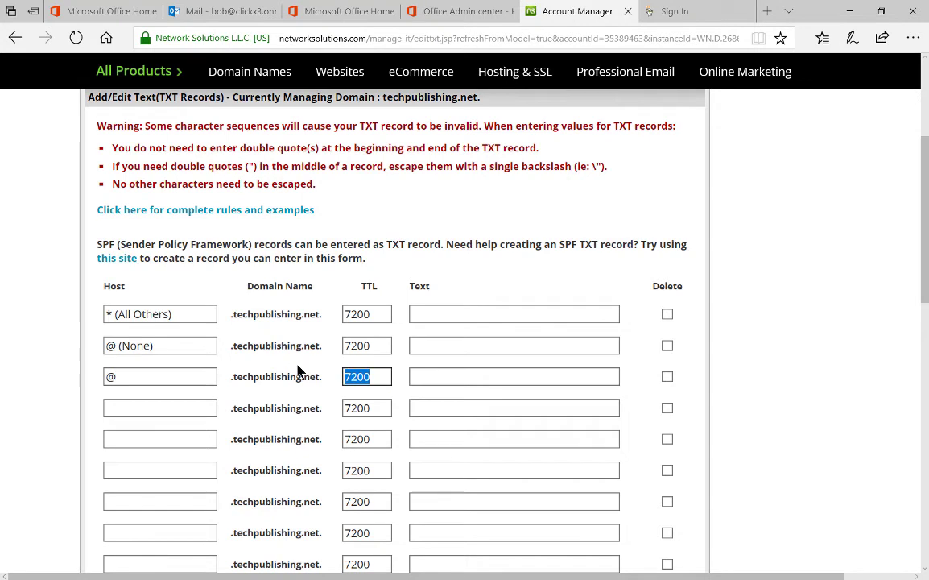
pyautogui.write('3600')
pyautogui.click(453, 378)
pyautogui.hotkey('ctrl', 'v')
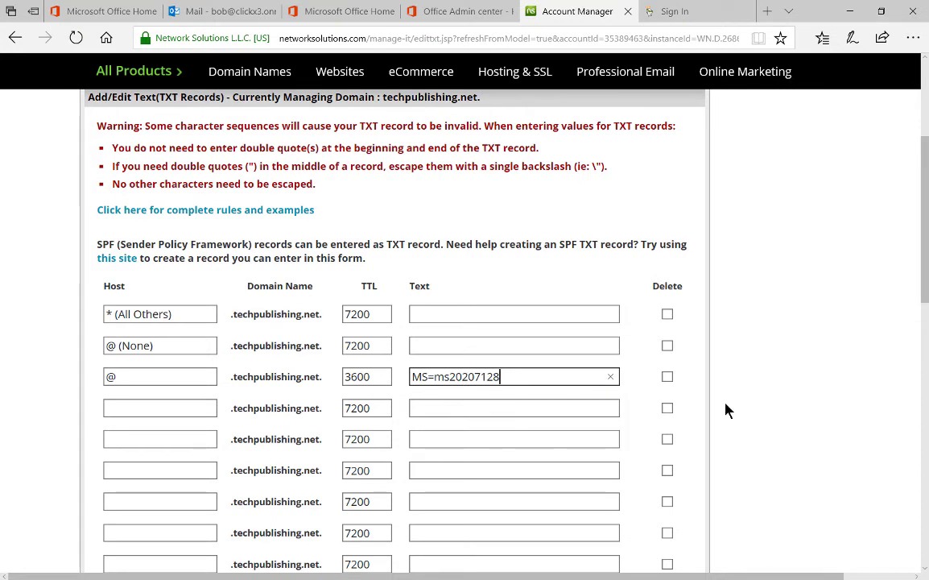
# Continue to confirmation and save the DNS changes
pyautogui.scroll(-6, 724, 410)
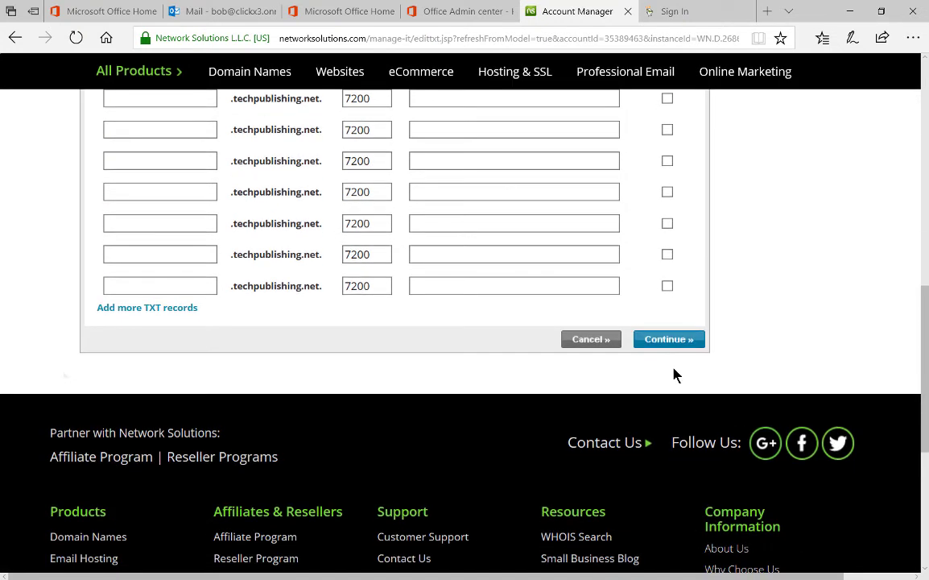
pyautogui.click(666, 340)
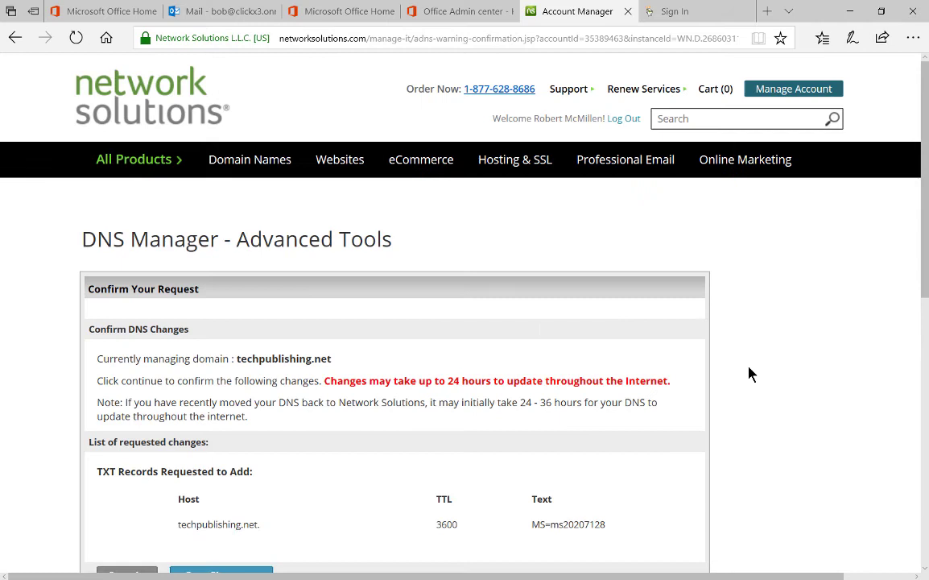
pyautogui.scroll(-3, 749, 373)
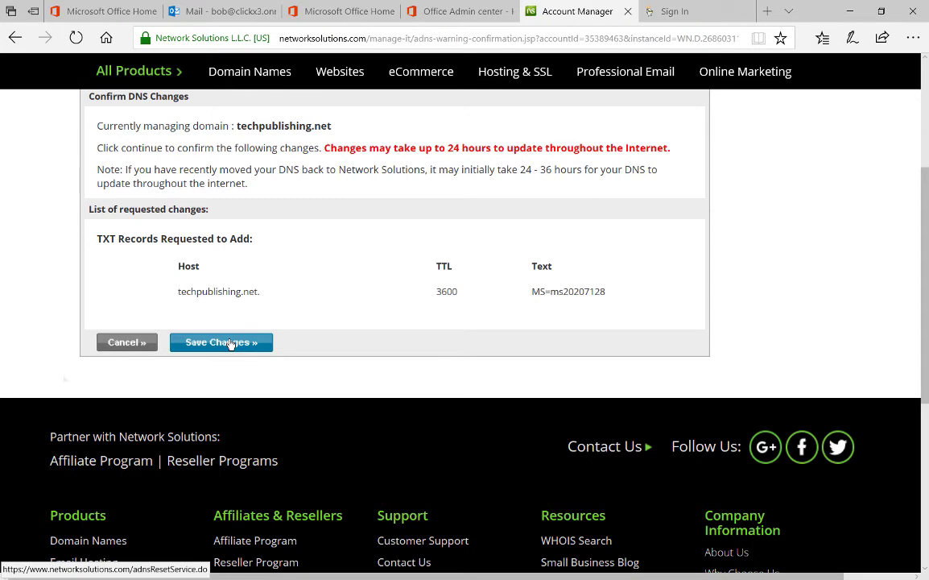
pyautogui.click(229, 343)
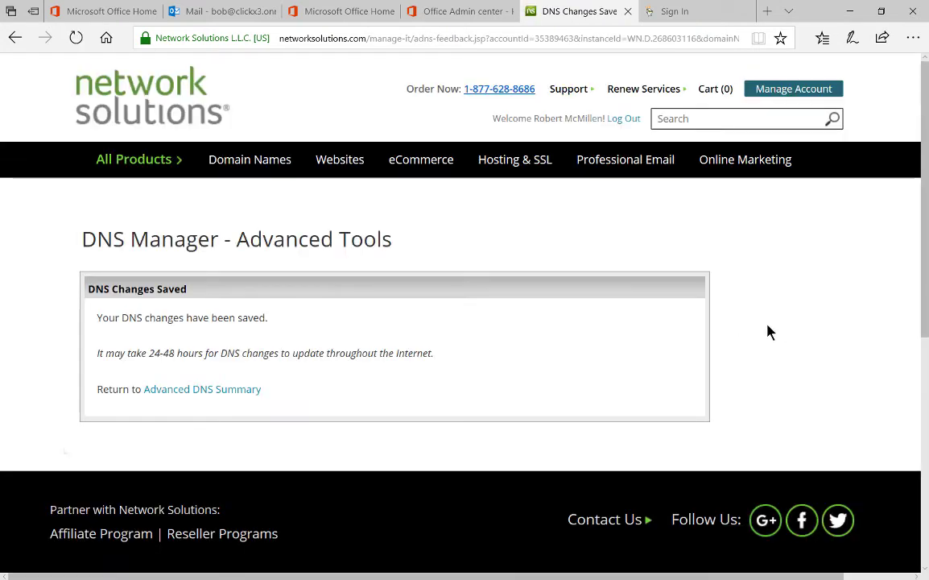
# Return to Office 365 and verify ownership of techpublishing.net
pyautogui.click(447, 13)
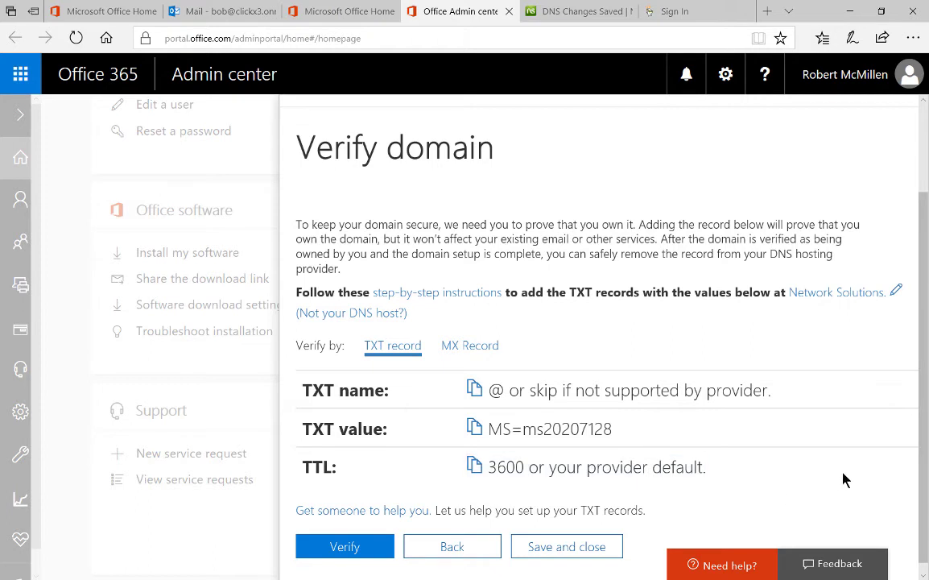
pyautogui.scroll(-1, 925, 445)
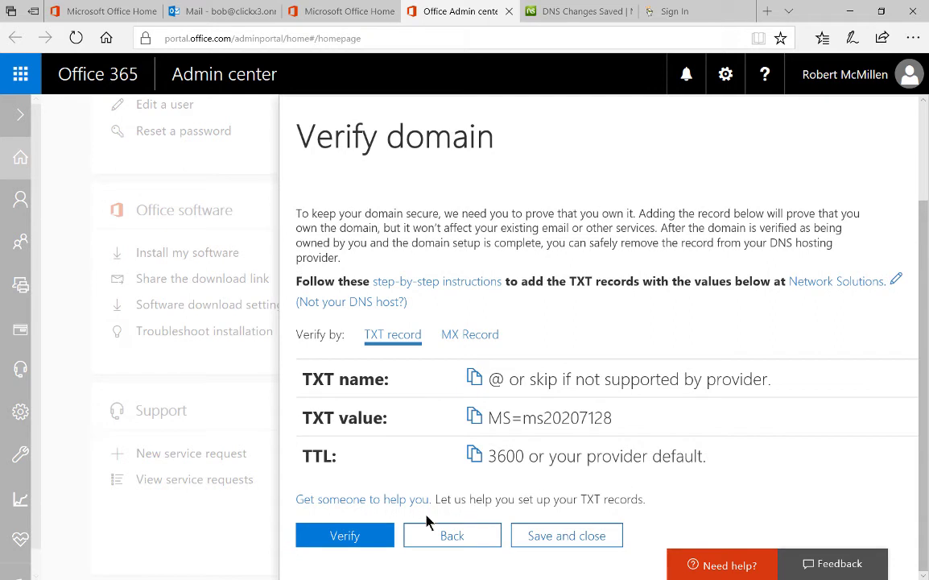
pyautogui.click(357, 536)
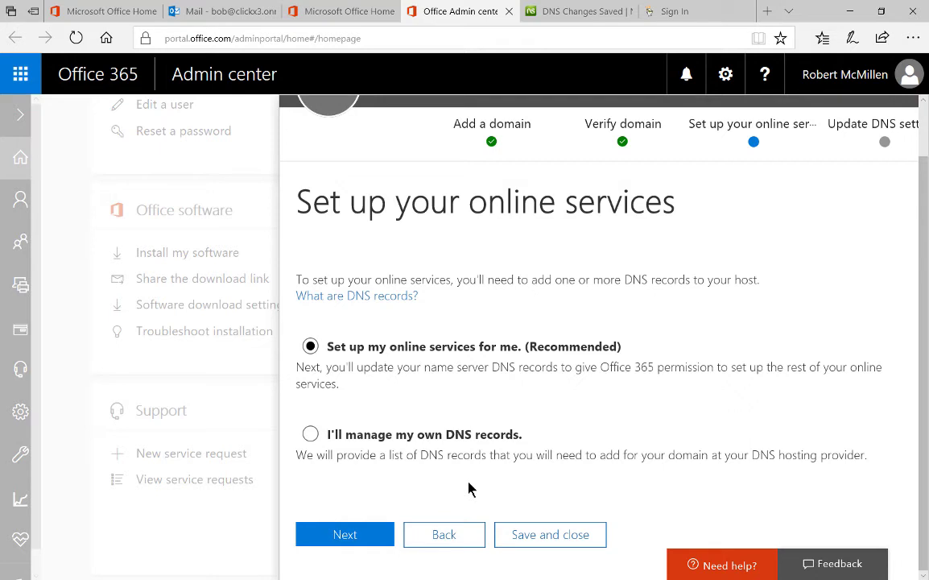
# Choose 'I'll manage my own DNS records', then copy the MX records table
pyautogui.click(310, 434)
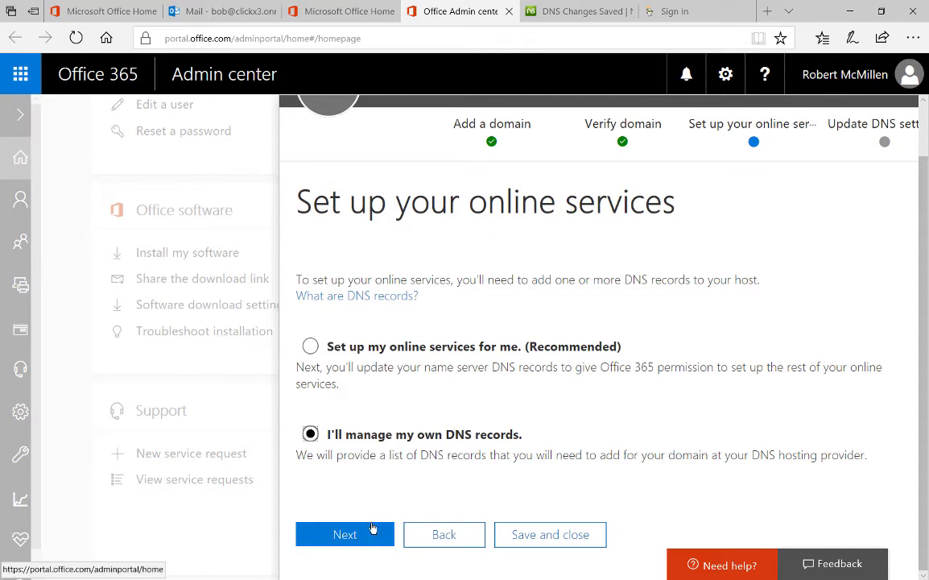
pyautogui.click(346, 535)
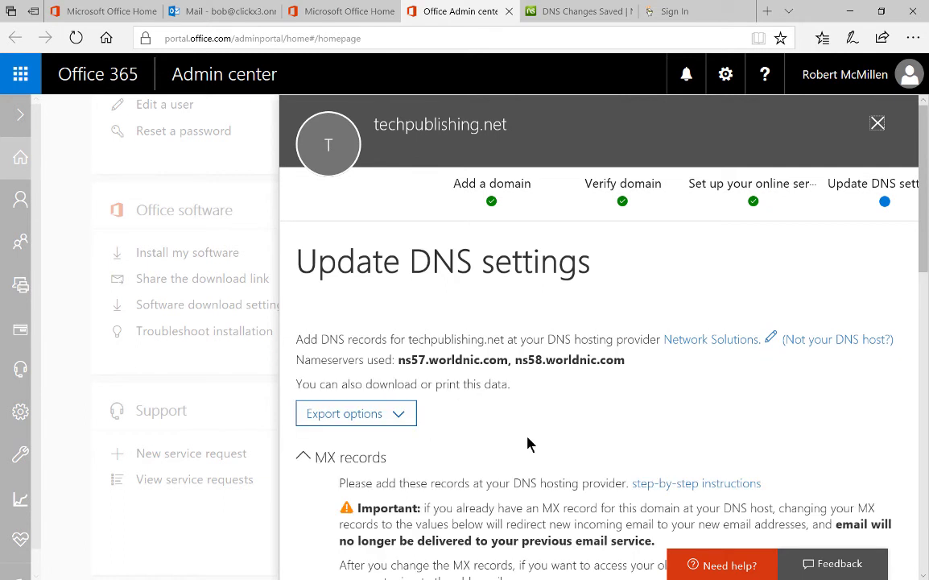
pyautogui.scroll(-4, 527, 443)
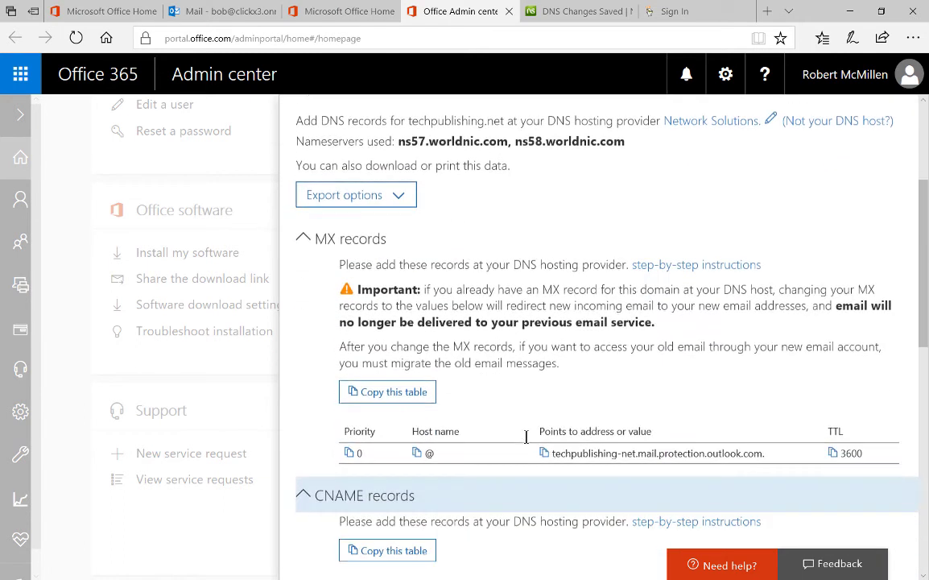
pyautogui.scroll(-1, 525, 437)
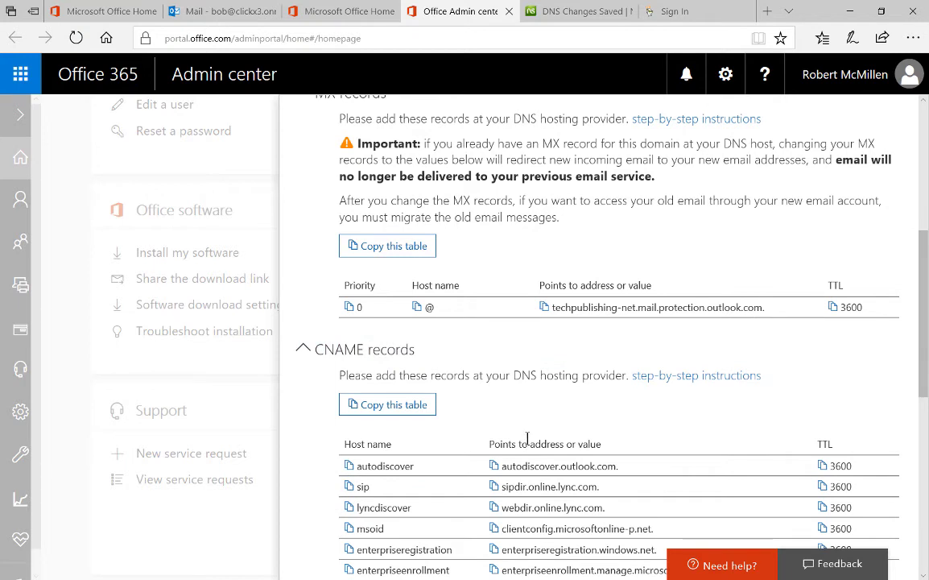
pyautogui.scroll(-1, 530, 436)
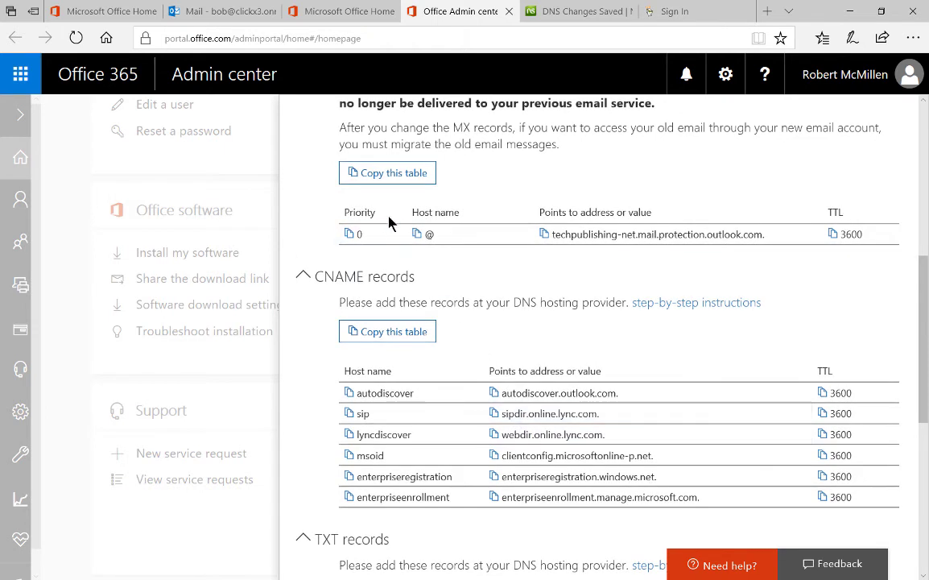
pyautogui.click(383, 176)
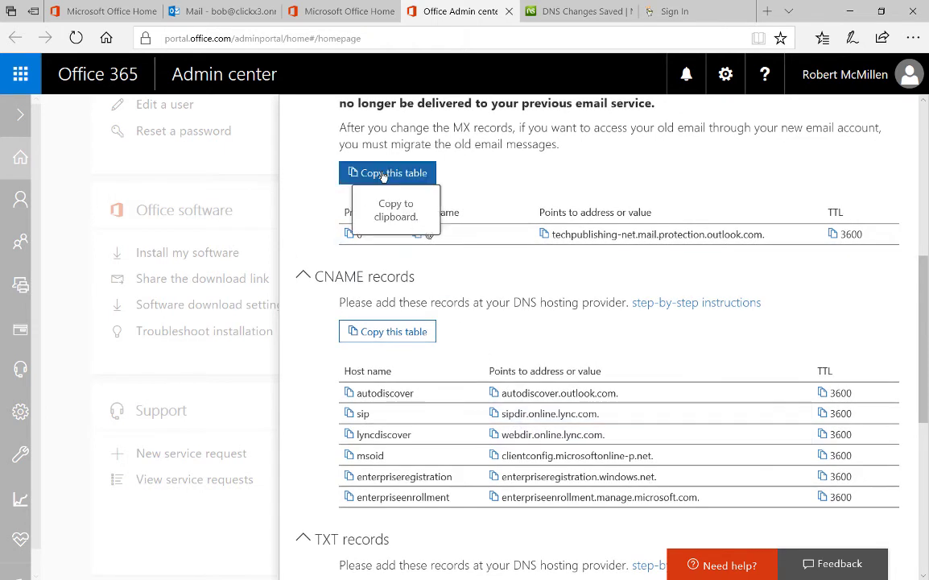
pyautogui.click(383, 175)
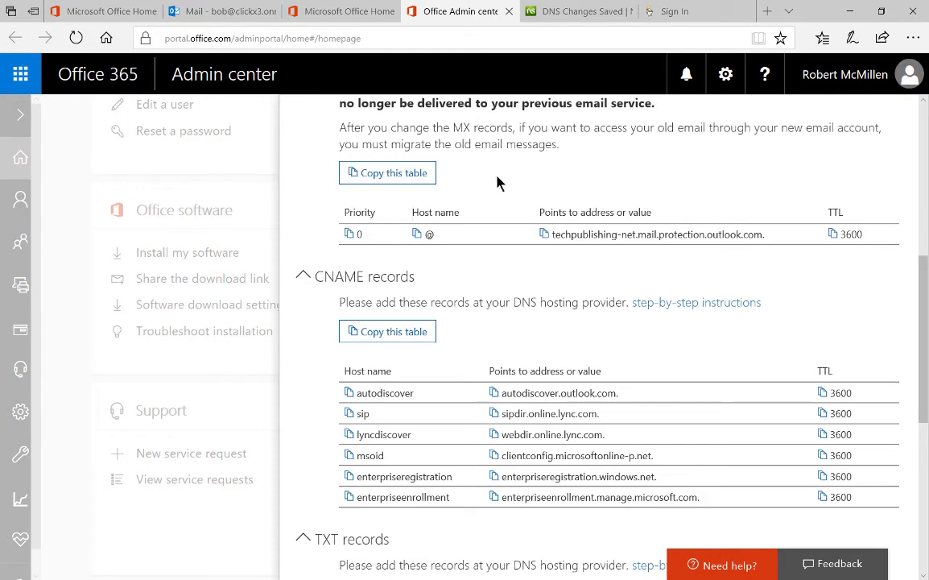
# Switch to Network Solutions and return to the Advanced DNS summary
pyautogui.click(567, 18)
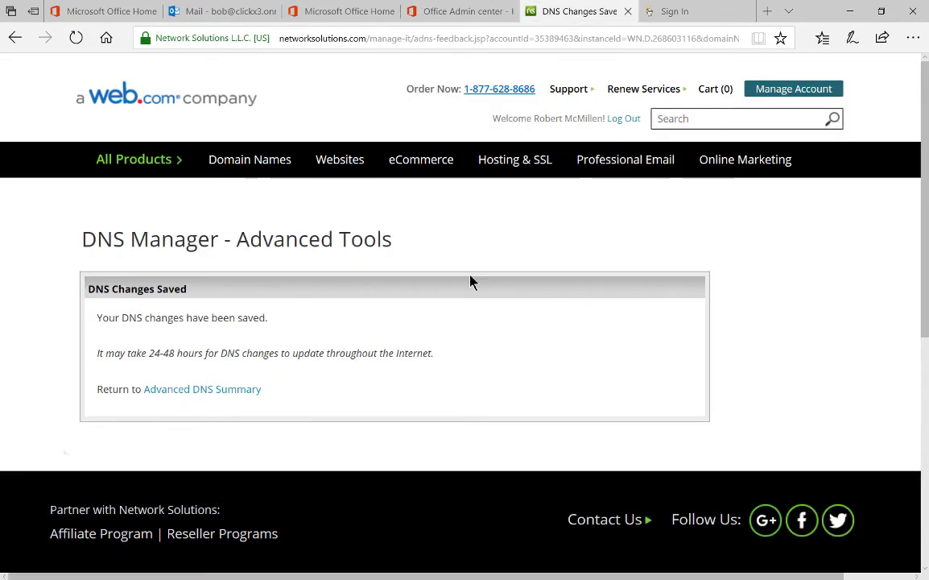
pyautogui.click(226, 393)
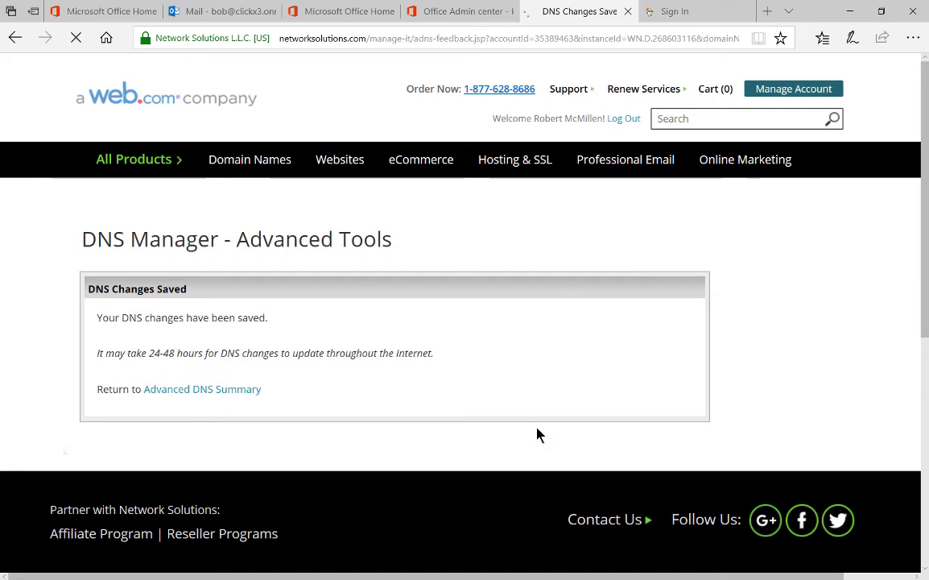
# Open the MX records editor and clear the second mail server, smtp20
pyautogui.scroll(-3, 405, 418)
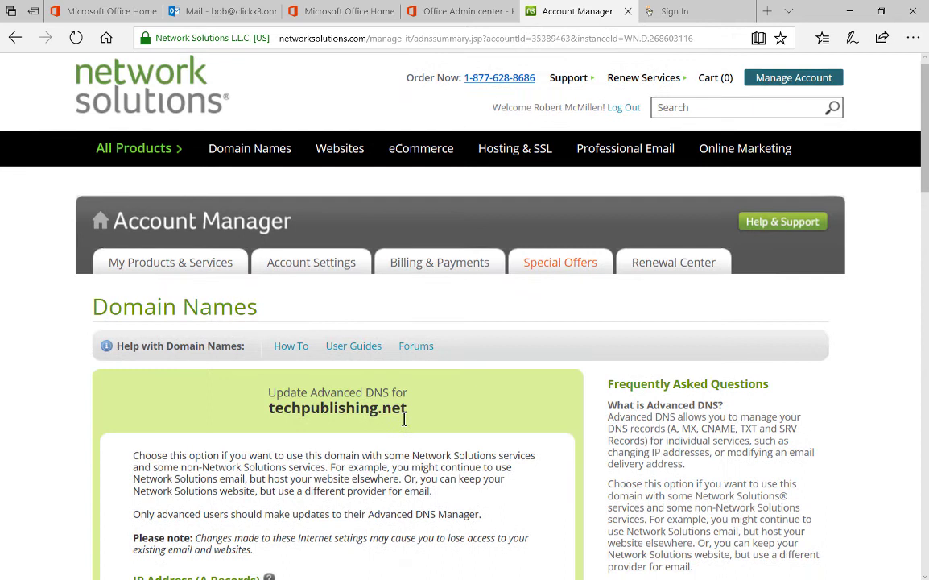
pyautogui.scroll(-4, 404, 418)
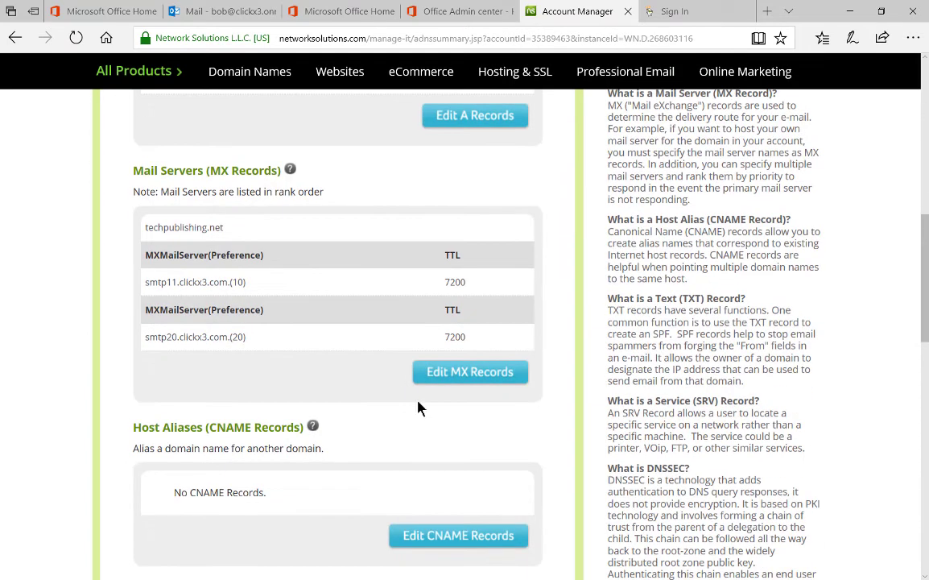
pyautogui.click(441, 373)
pyautogui.scroll(-2, 441, 379)
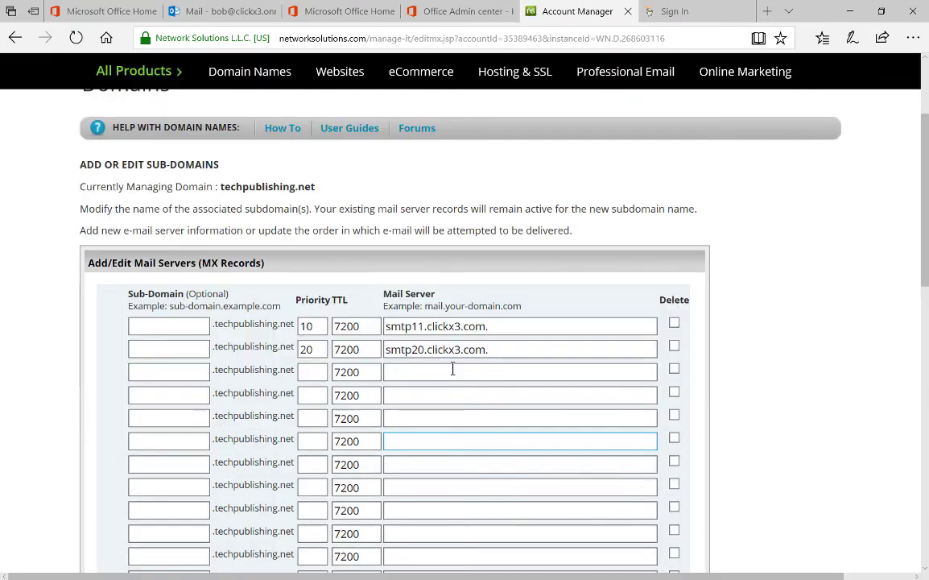
pyautogui.click(481, 371)
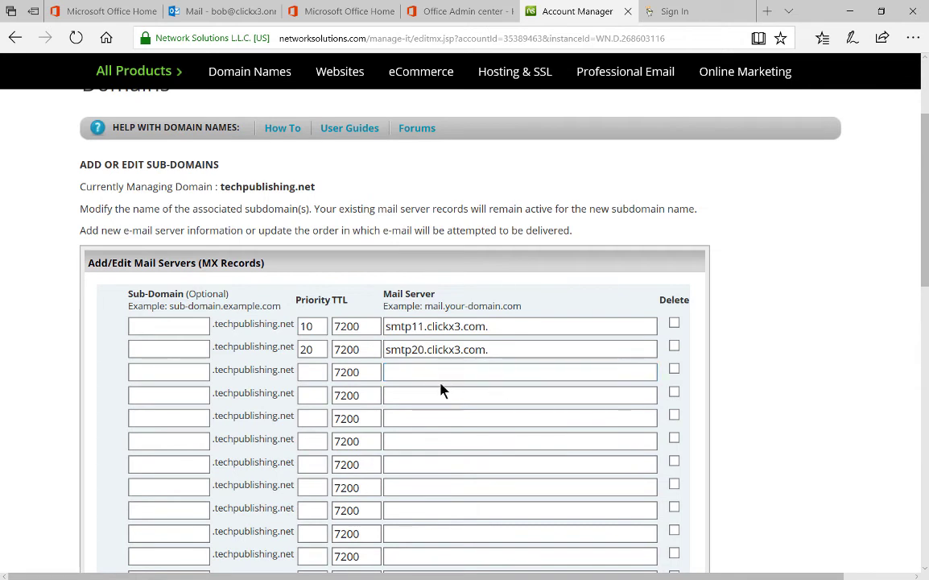
pyautogui.moveTo(514, 349); pyautogui.dragTo(292, 350)
pyautogui.press('BackSpace')
pyautogui.press('BackSpace')
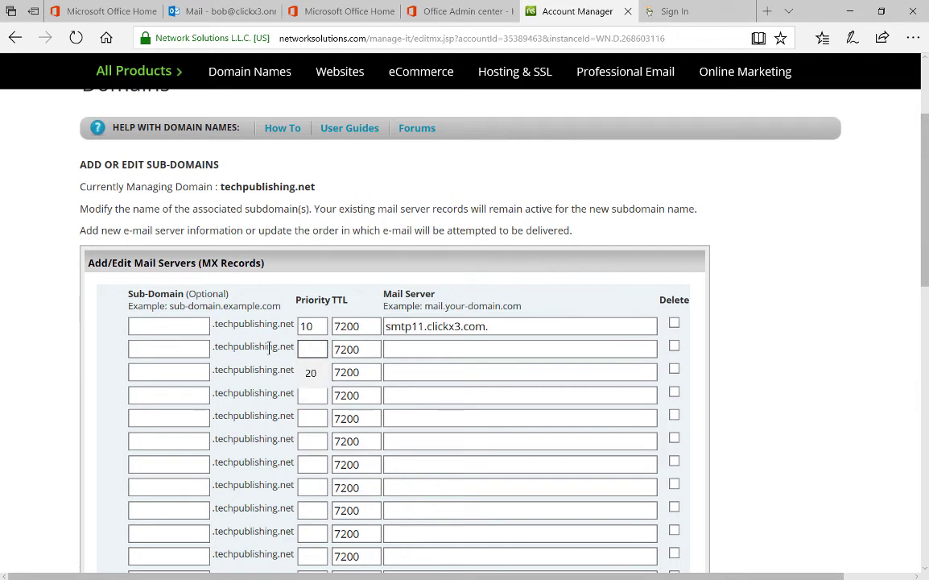
# Replace smtp11.clickx3.com. with techpublishing-net.mail.protection.outlook.com, trimming the pasted extras
pyautogui.click(311, 325)
pyautogui.click(562, 306)
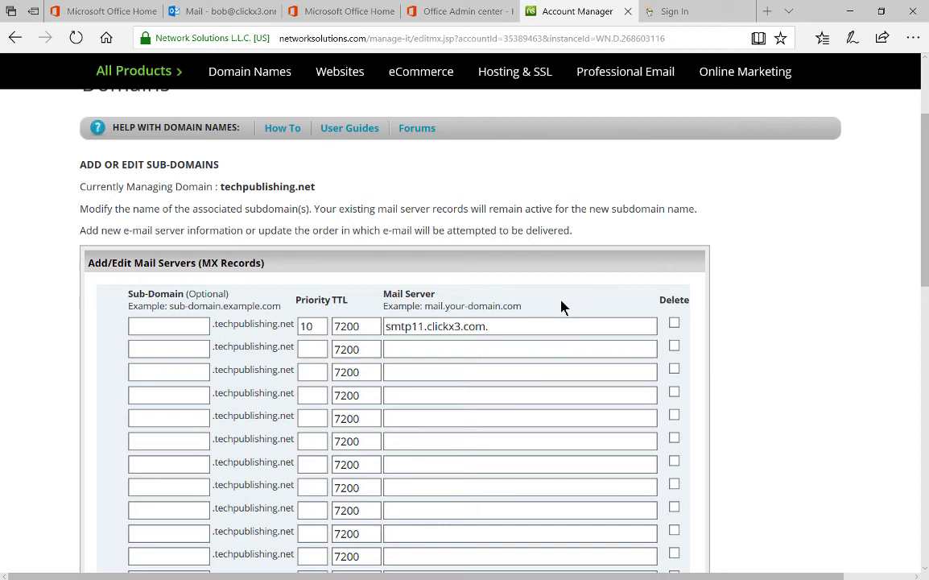
pyautogui.click(508, 325)
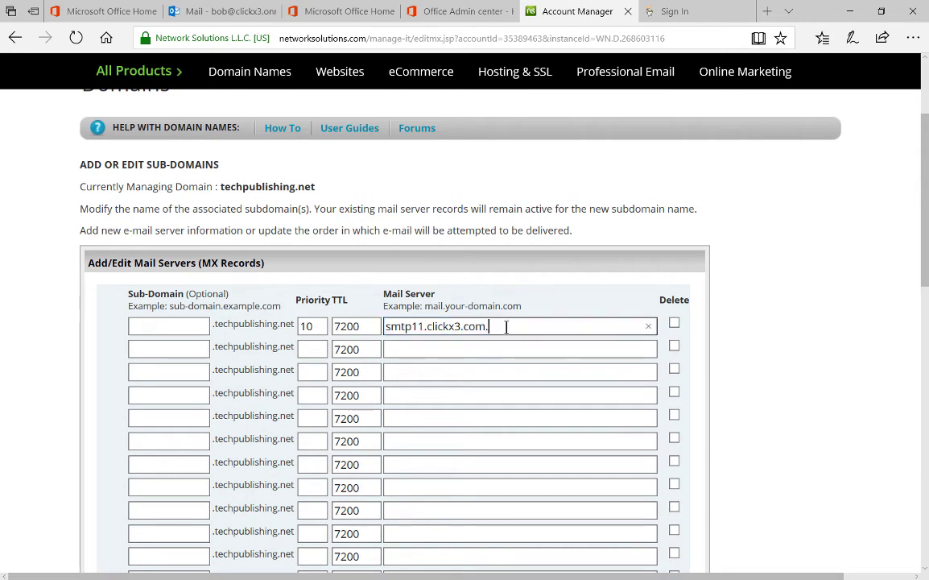
pyautogui.moveTo(508, 325); pyautogui.dragTo(371, 325)
pyautogui.hotkey('ctrl', 'v')
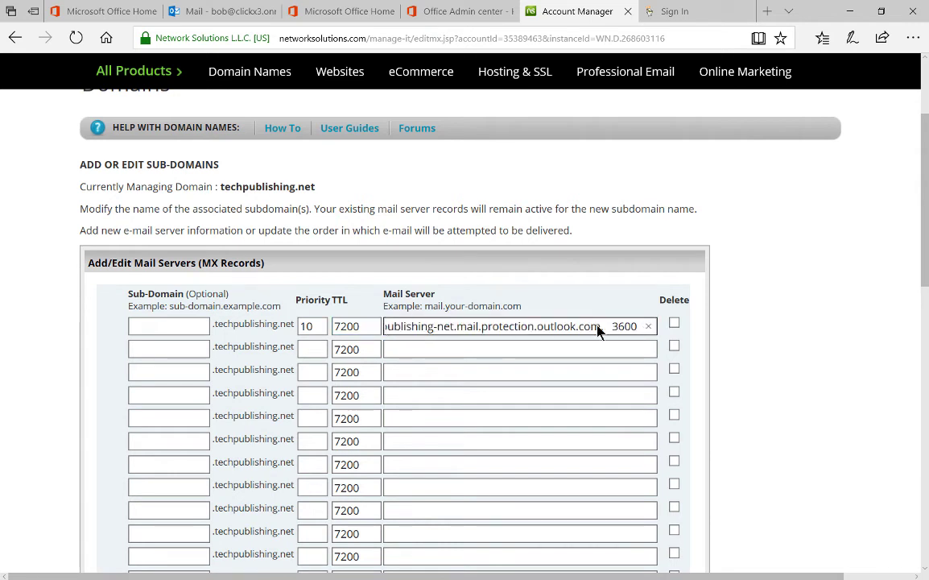
pyautogui.press('BackSpace')
pyautogui.press('BackSpace')
pyautogui.press('BackSpace')
pyautogui.press('BackSpace')
pyautogui.press('BackSpace')
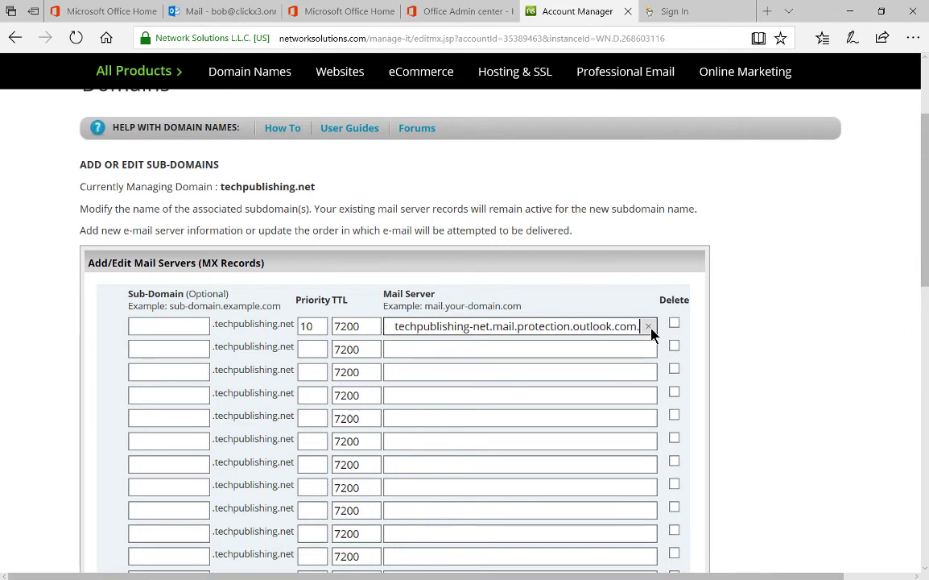
pyautogui.press('BackSpace')
pyautogui.press('BackSpace')
pyautogui.press('Left')
pyautogui.press('Left')
pyautogui.press('Left')
pyautogui.press('Left')
pyautogui.press('Left')
pyautogui.press('Left')
pyautogui.press('Left')
pyautogui.press('Left')
pyautogui.press('Left')
pyautogui.press('Left')
pyautogui.press('Left')
pyautogui.press('Left')
pyautogui.press('Left')
pyautogui.press('Left')
pyautogui.press('Left')
pyautogui.press('Left')
pyautogui.press('Left')
pyautogui.press('Left')
pyautogui.press('Left')
pyautogui.press('Left')
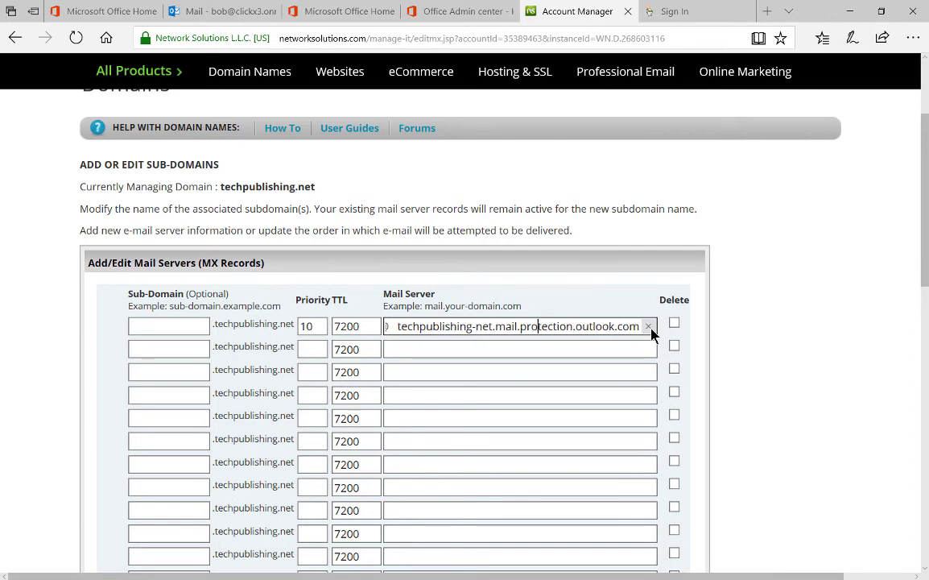
pyautogui.press('Left')
pyautogui.press('Left')
pyautogui.press('Left')
pyautogui.press('Left')
pyautogui.press('Left')
pyautogui.press('Left')
pyautogui.press('Left')
pyautogui.press('Left')
pyautogui.press('Left')
pyautogui.press('Left')
pyautogui.press('Left')
pyautogui.press('Left')
pyautogui.press('Left')
pyautogui.press('Left')
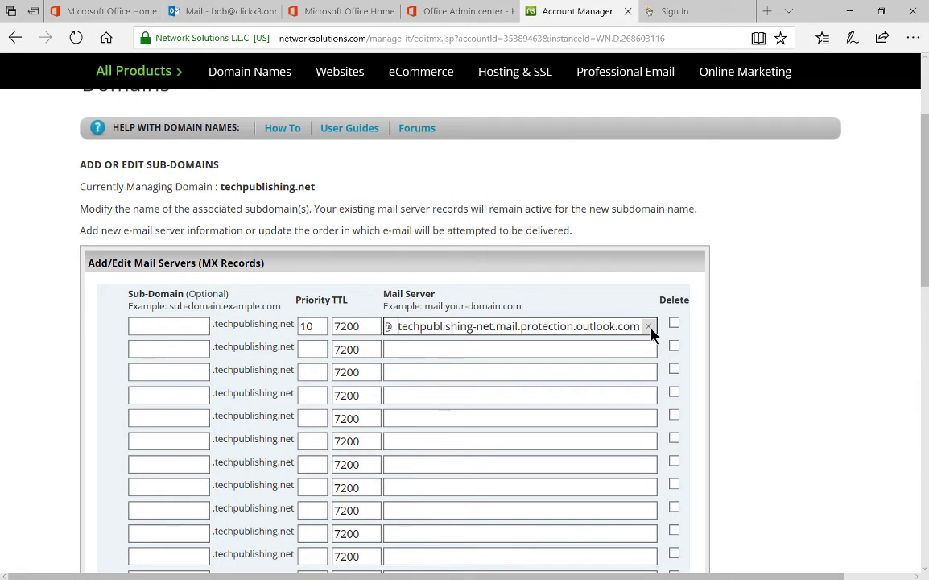
pyautogui.press('BackSpace')
pyautogui.press('BackSpace')
pyautogui.press('BackSpace')
pyautogui.press('BackSpace')
pyautogui.press('BackSpace')
pyautogui.press('BackSpace')
pyautogui.press('BackSpace')
pyautogui.press('BackSpace')
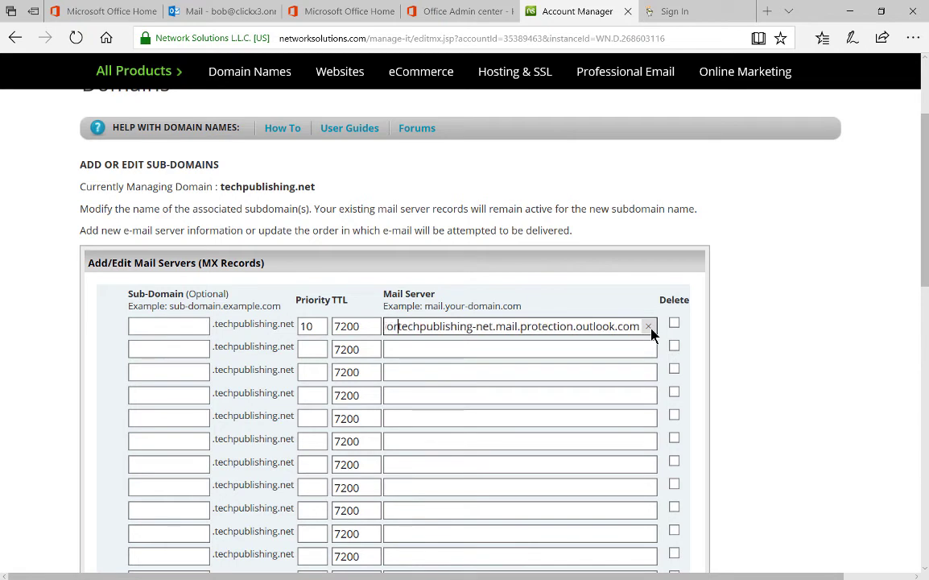
# Finish the mail server entry with priority 10 and TTL 7200, then scroll toward Save
pyautogui.click(795, 302)
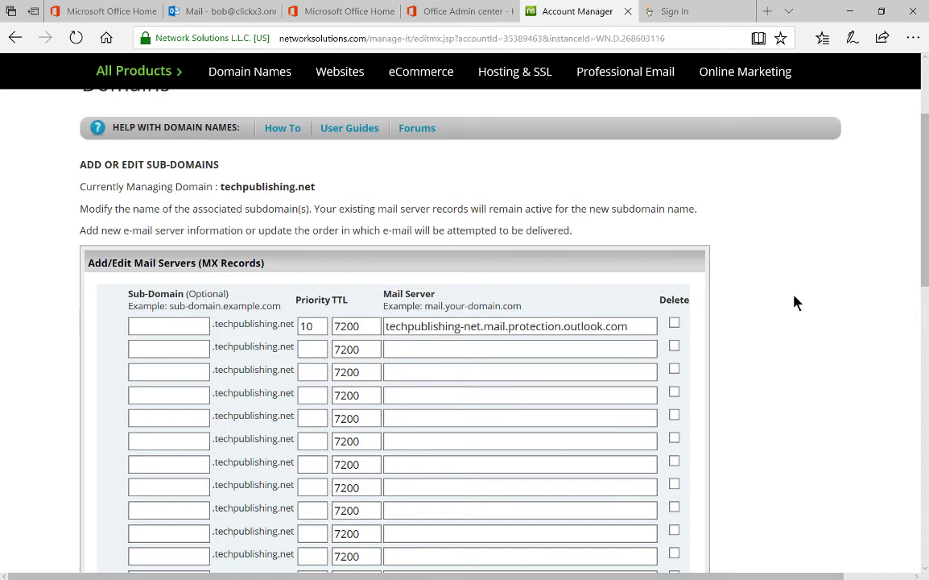
pyautogui.click(603, 369)
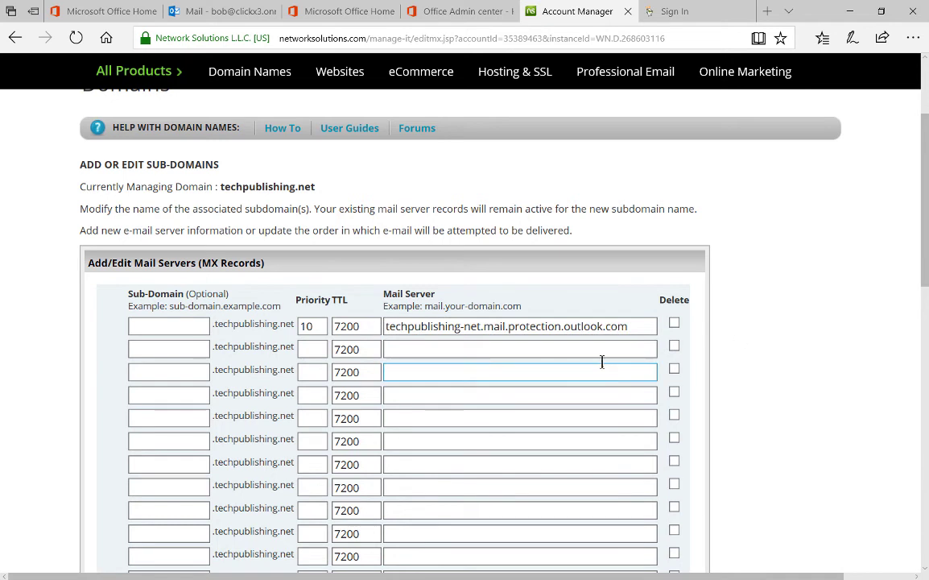
pyautogui.click(518, 356)
pyautogui.click(655, 415)
pyautogui.scroll(-4, 656, 416)
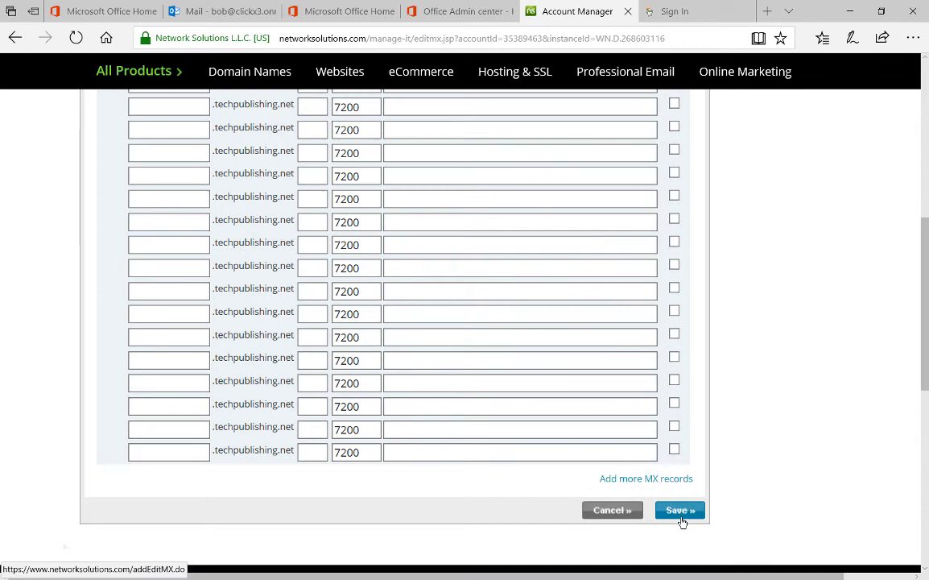
# Save and confirm the MX change to techpublishing-net.mail.protection.outlook.com, removing smtp11 and smtp20
pyautogui.click(680, 511)
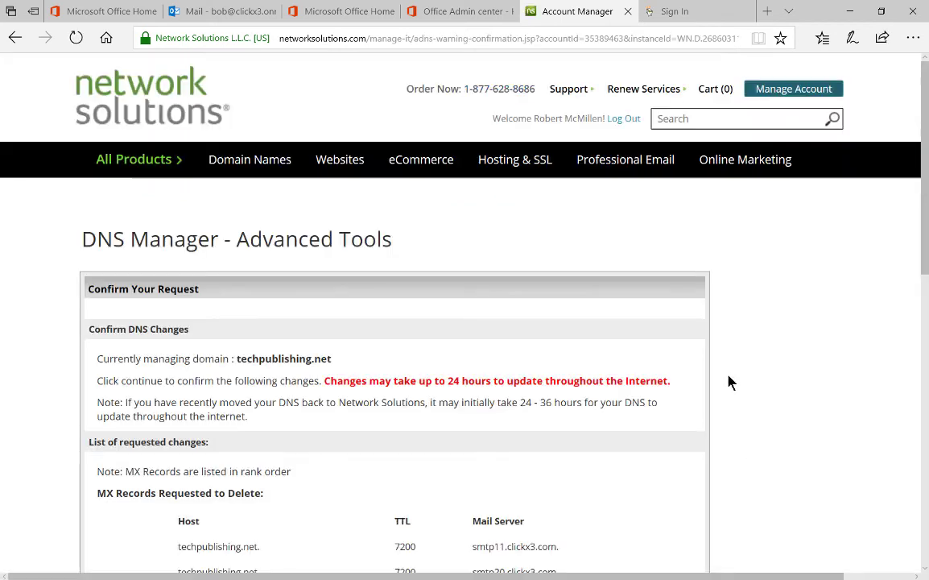
pyautogui.scroll(-3, 728, 383)
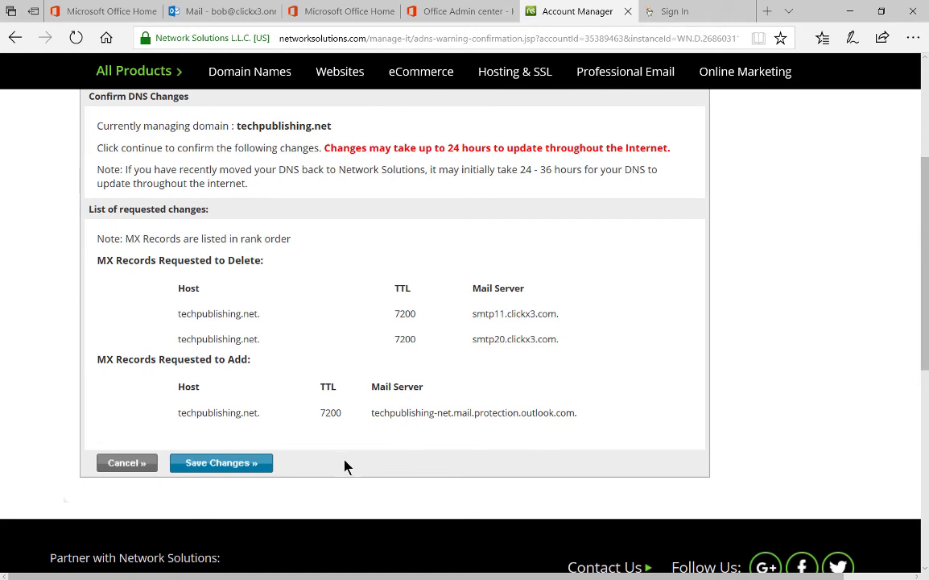
pyautogui.click(213, 465)
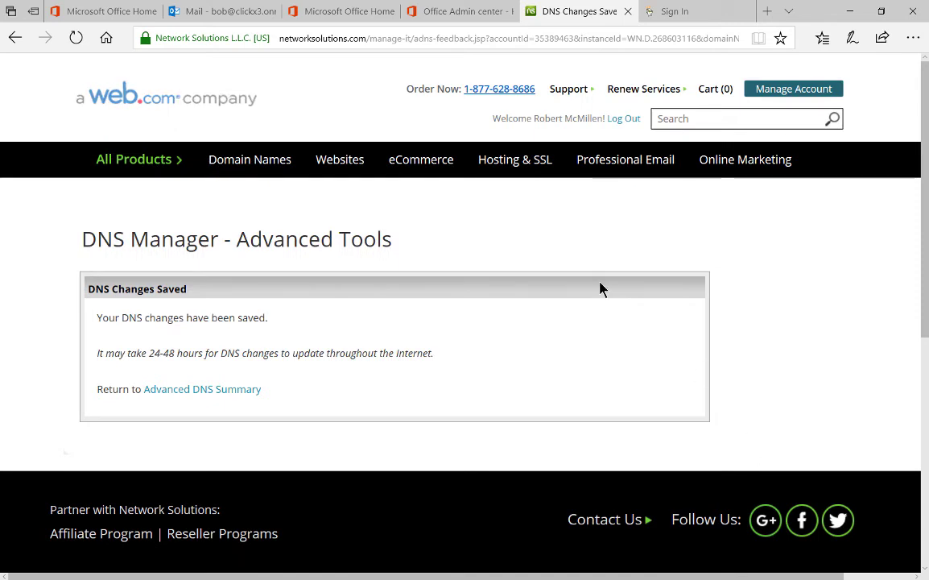
# Return to Office 365 Admin center and scroll the techpublishing.net DNS records to the CNAME section
pyautogui.click(455, 15)
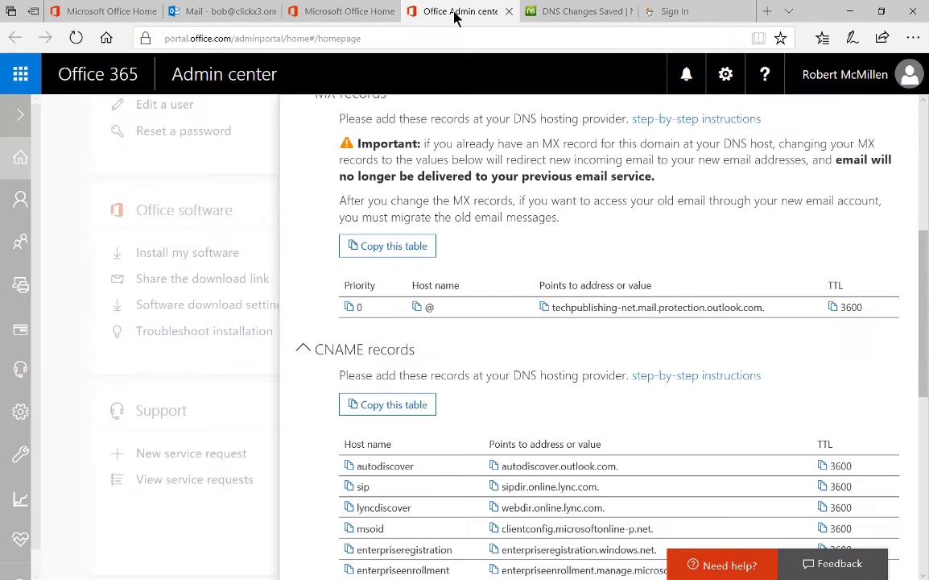
pyautogui.scroll(-3, 643, 347)
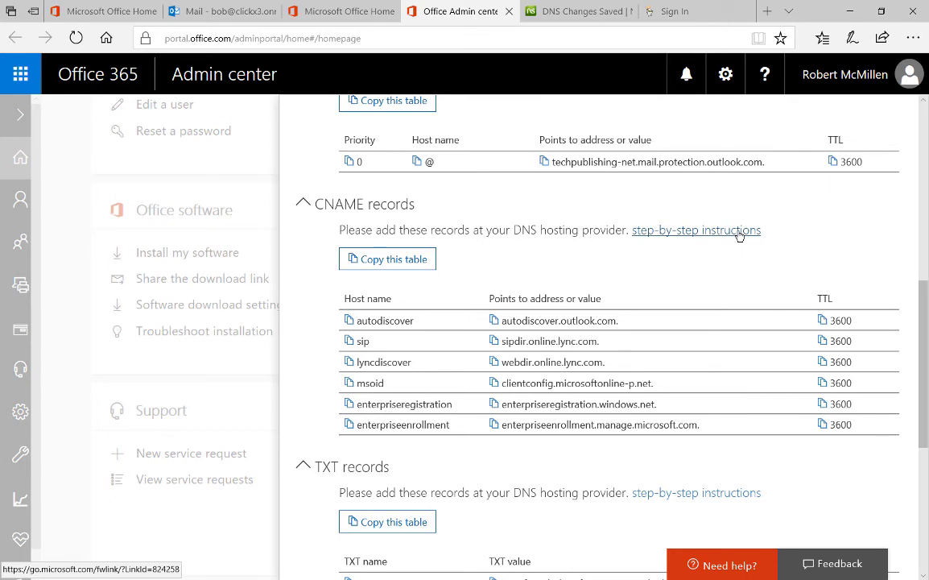
pyautogui.scroll(-4, 740, 241)
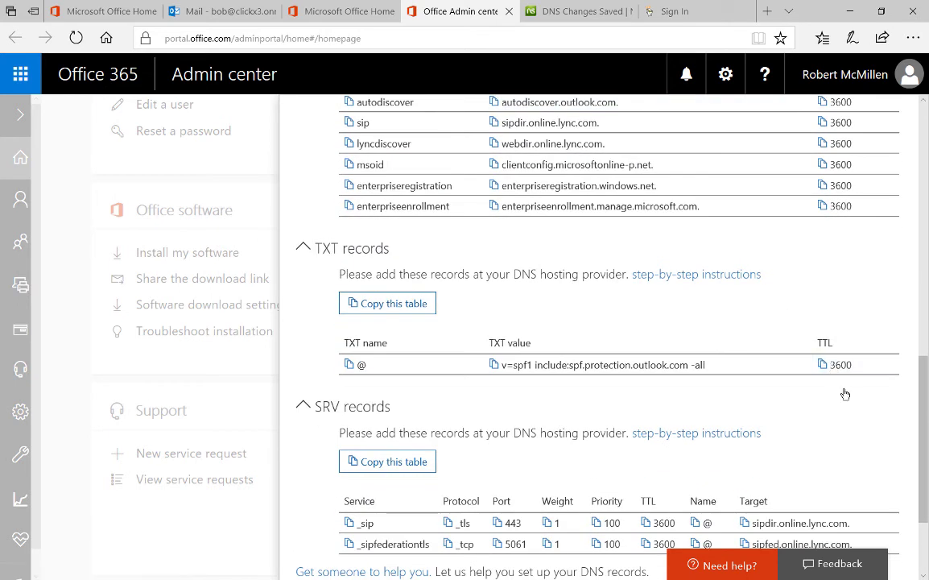
pyautogui.scroll(-3, 819, 394)
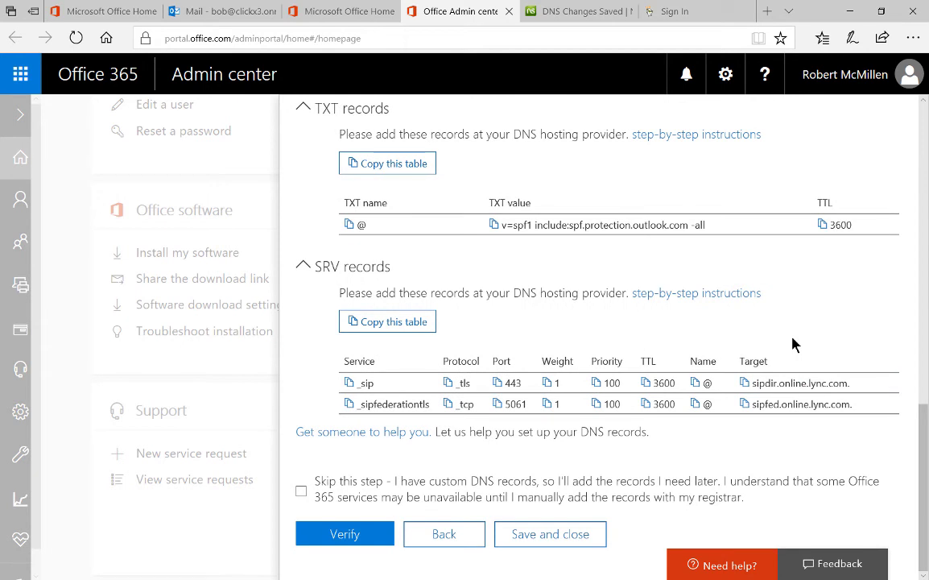
pyautogui.scroll(5, 793, 345)
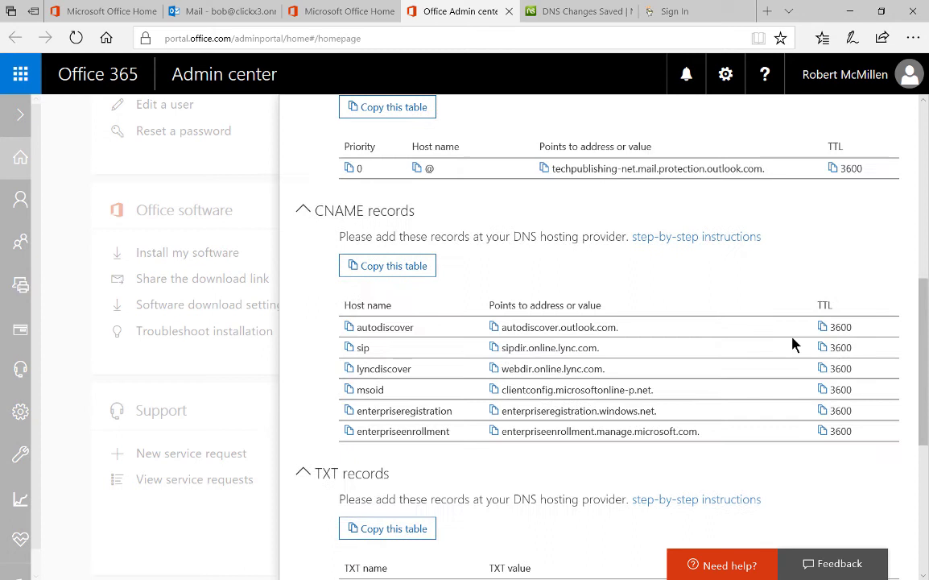
pyautogui.scroll(1, 793, 344)
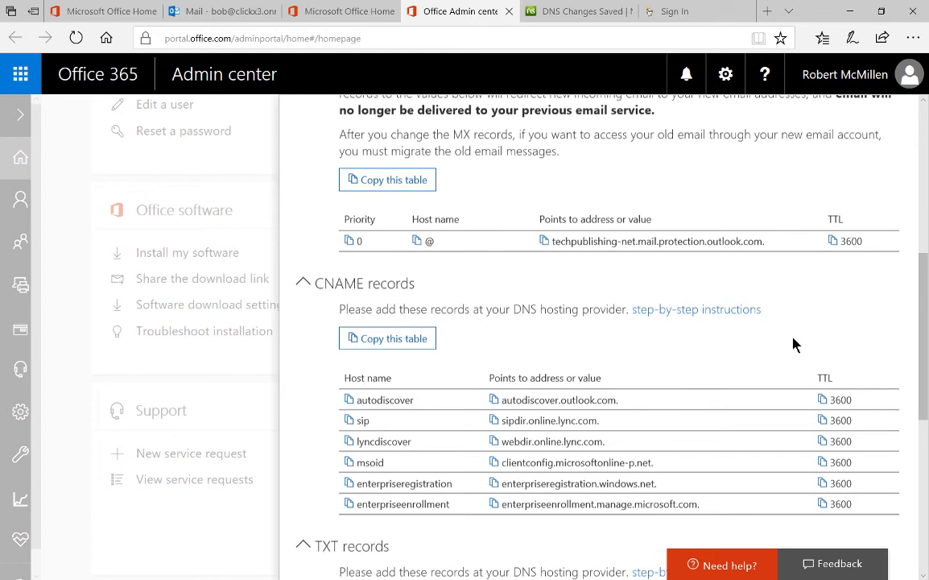
# Copy the CNAME records table and paste it into a new Notepad note, autodiscover through enterpriseenrollment
pyautogui.click(387, 339)
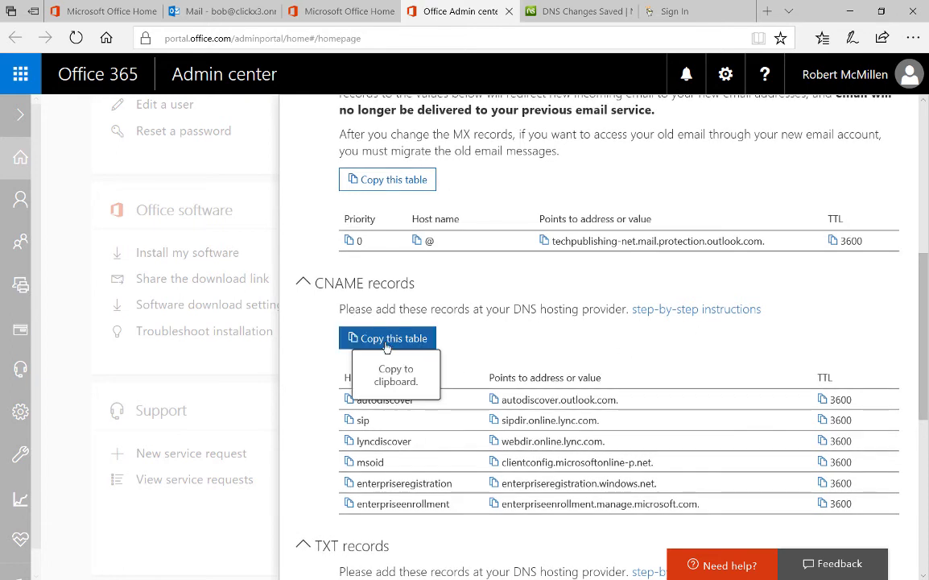
pyautogui.click(391, 339)
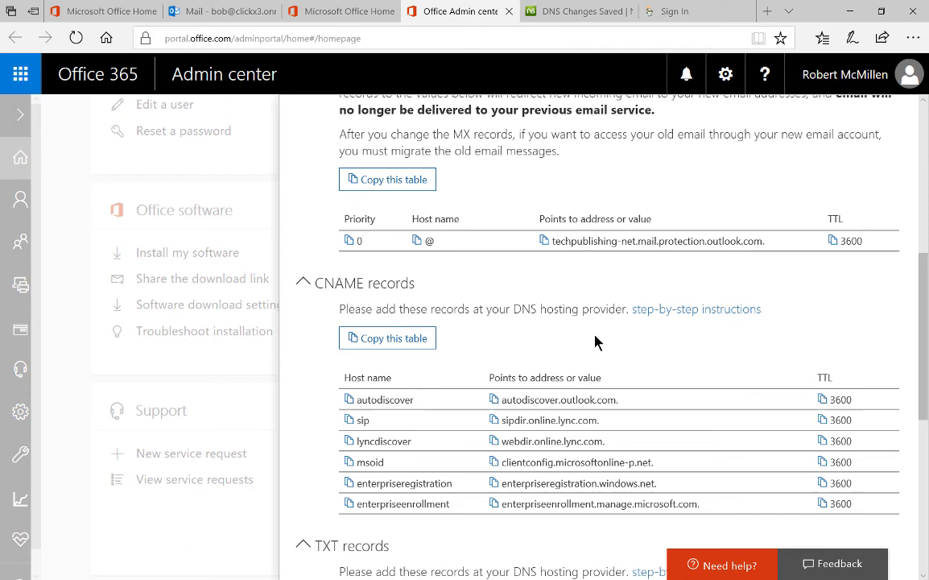
pyautogui.moveTo(235, 568)
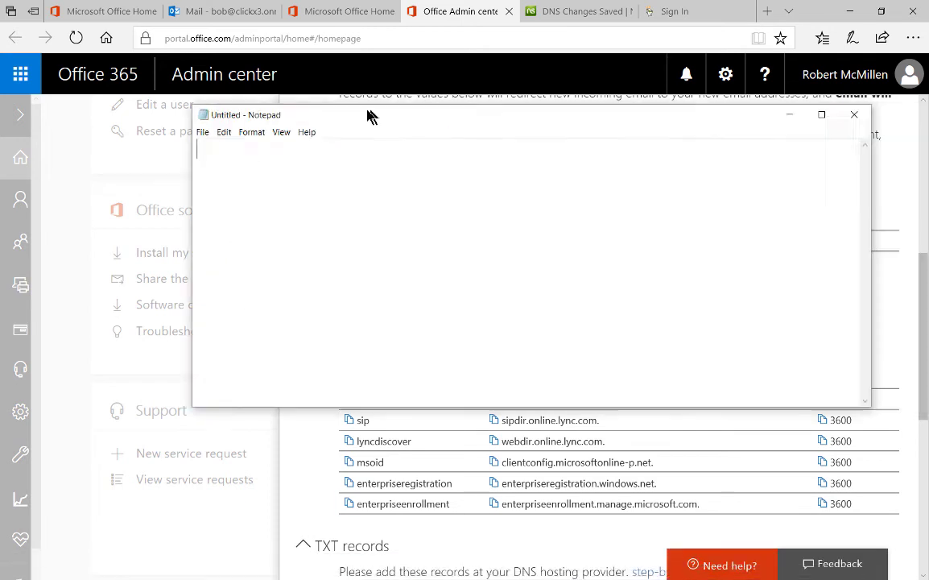
pyautogui.moveTo(367, 114); pyautogui.dragTo(251, 117)
pyautogui.hotkey('ctrl', 'v')
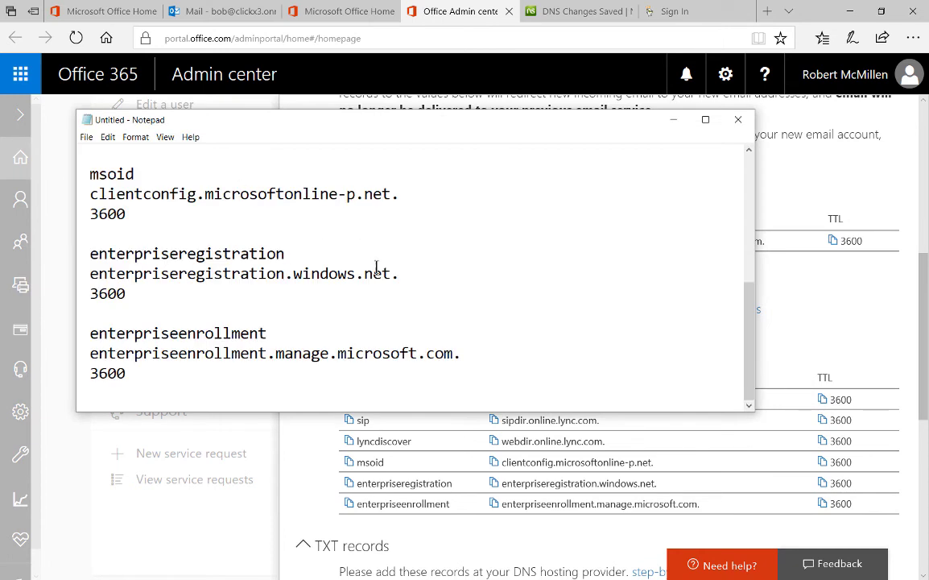
pyautogui.scroll(5, 375, 268)
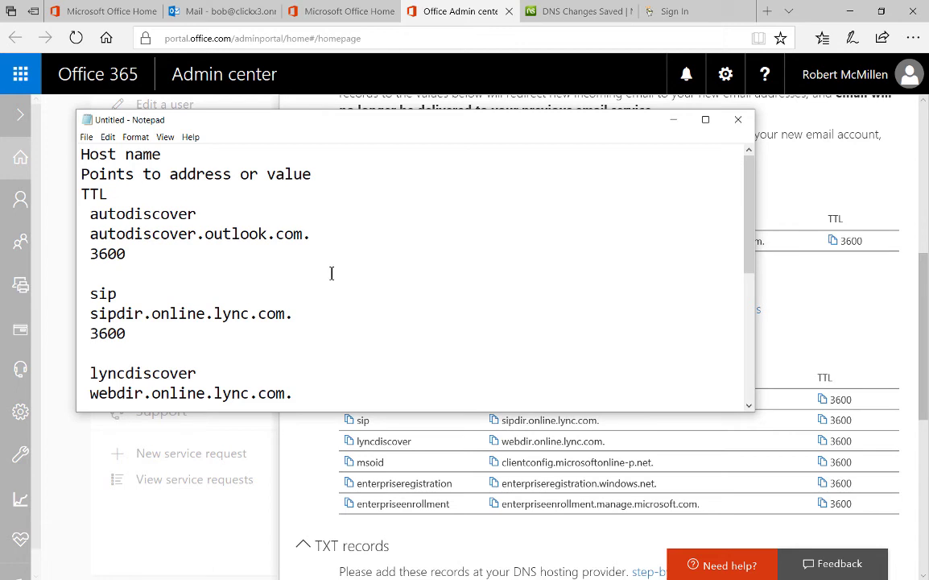
pyautogui.scroll(-2, 331, 273)
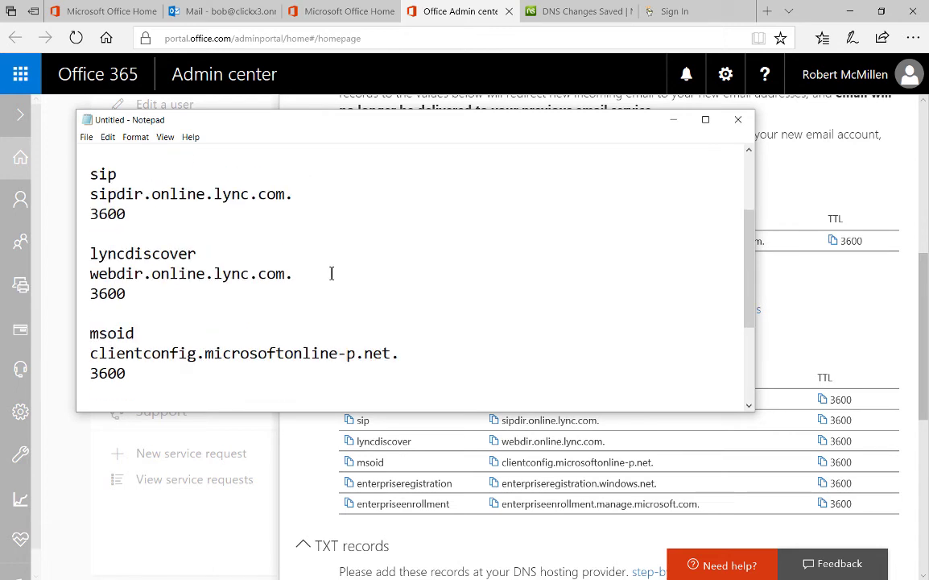
pyautogui.scroll(-3, 330, 273)
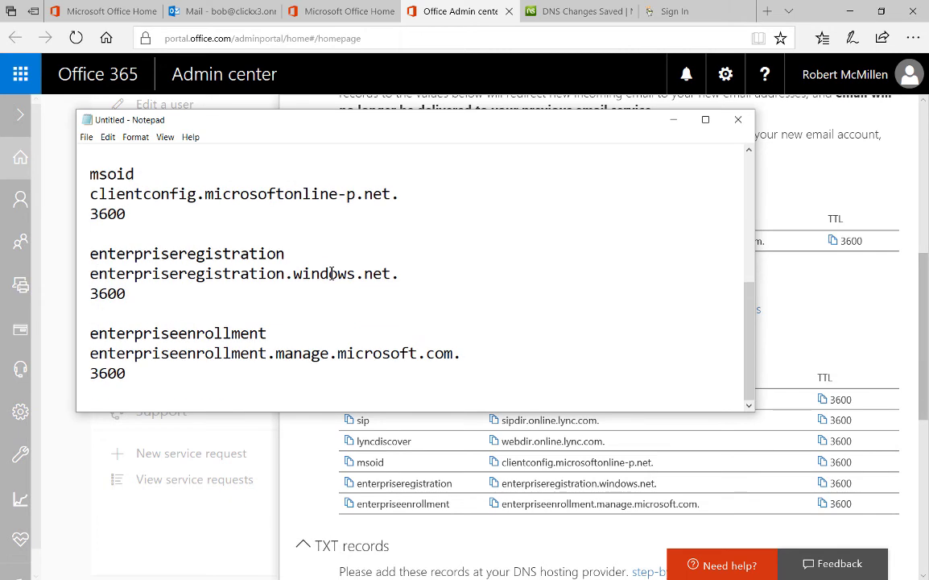
pyautogui.scroll(5, 397, 292)
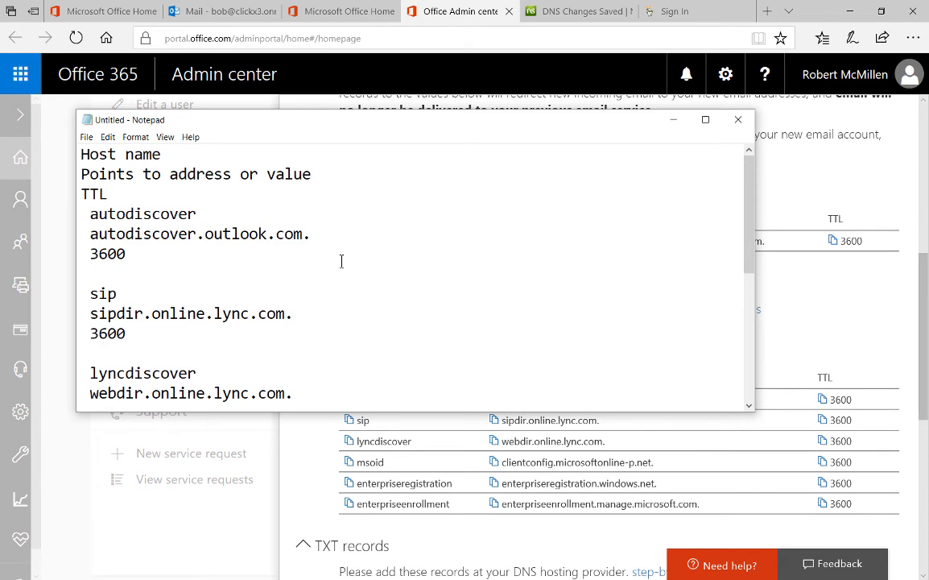
# Hide Notepad and open Edit CNAME Records from the techpublishing.net Advanced DNS Summary
pyautogui.click(673, 119)
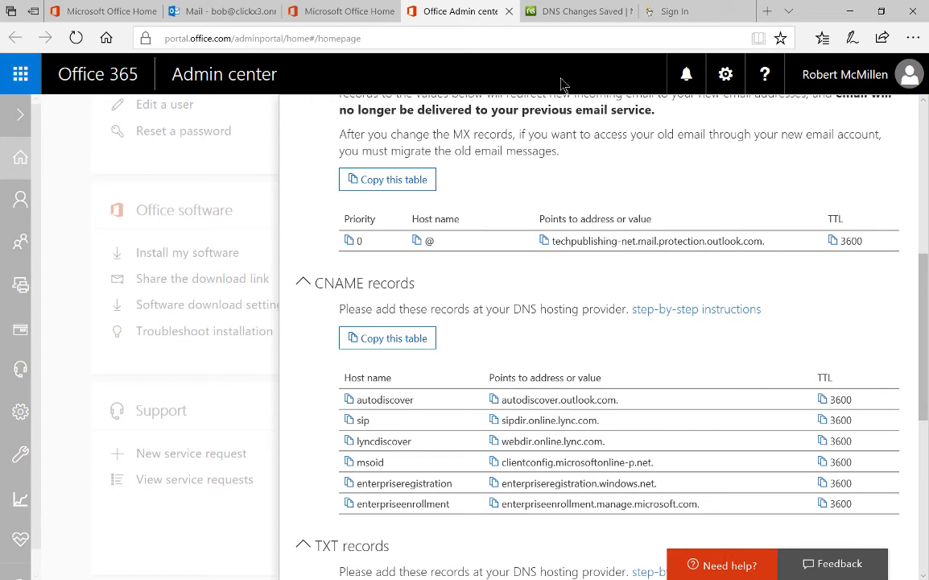
pyautogui.click(570, 13)
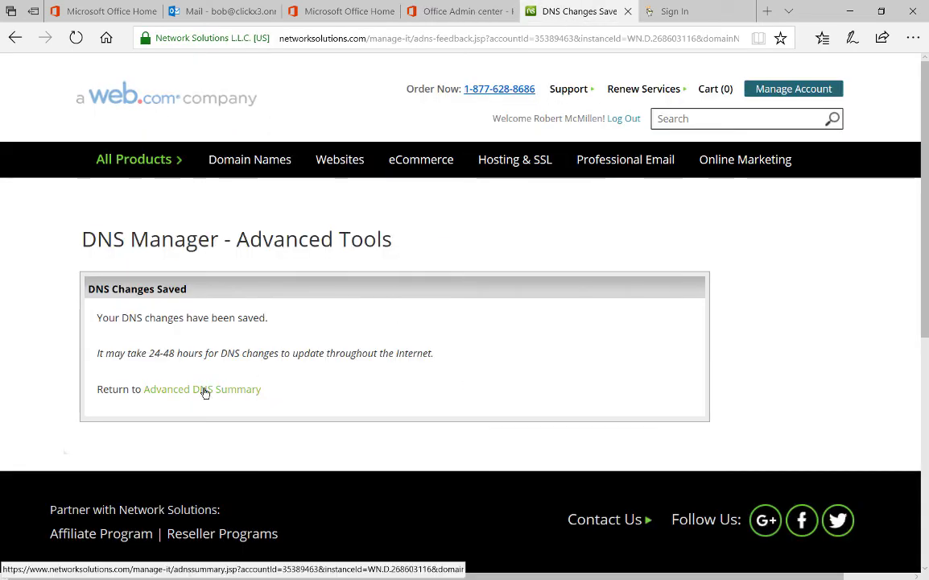
pyautogui.click(203, 389)
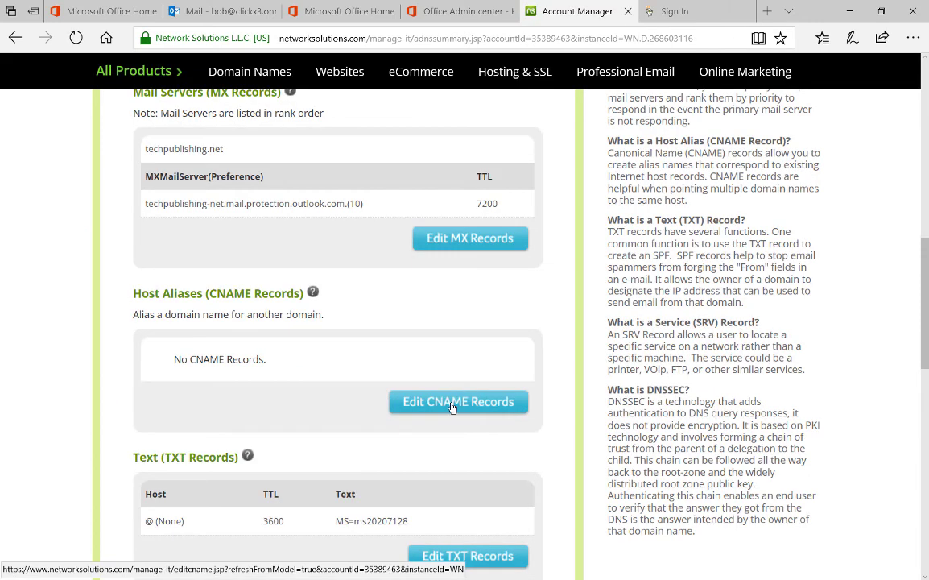
pyautogui.click(452, 402)
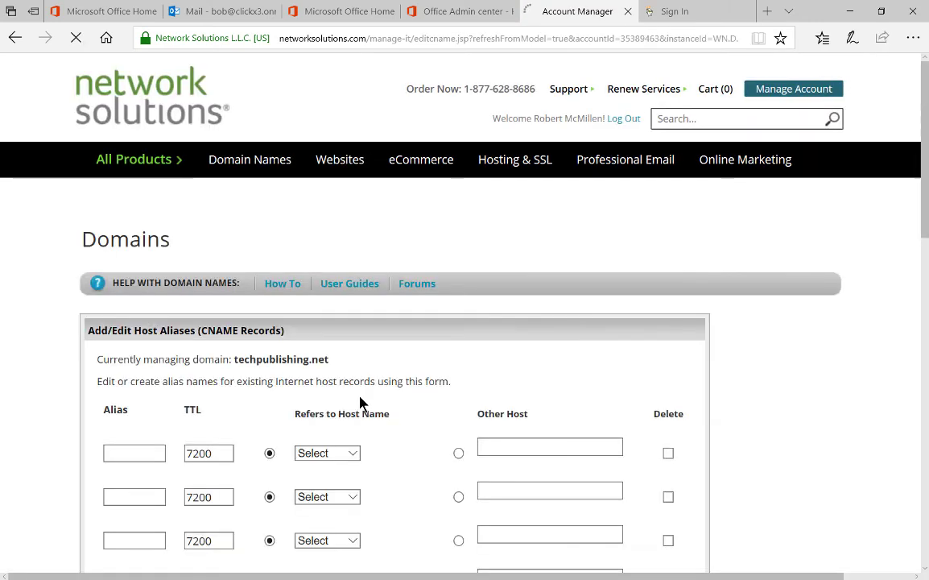
pyautogui.scroll(-2, 360, 402)
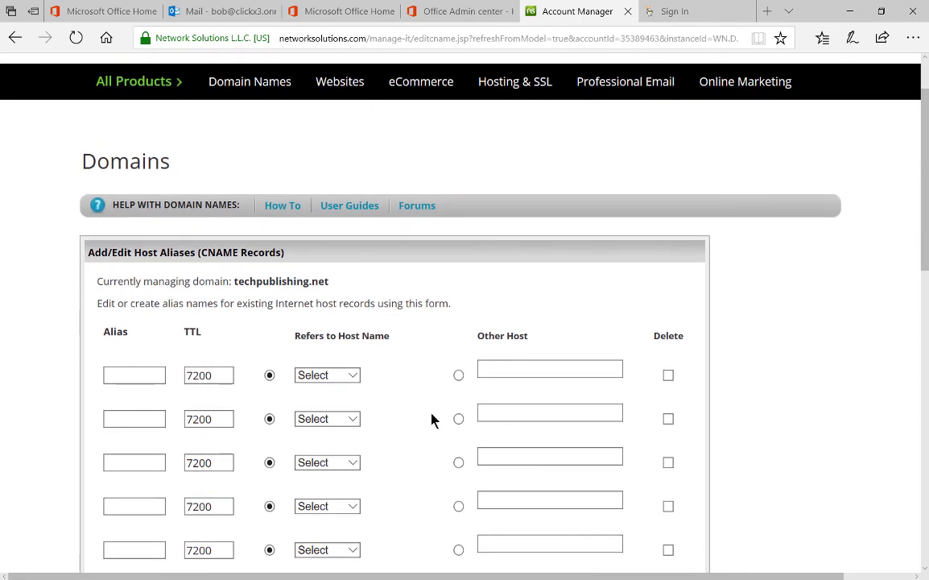
# Copy the autodiscover.outlook.com target address from the Notepad notes
pyautogui.hotkey('alt', 'Tab')
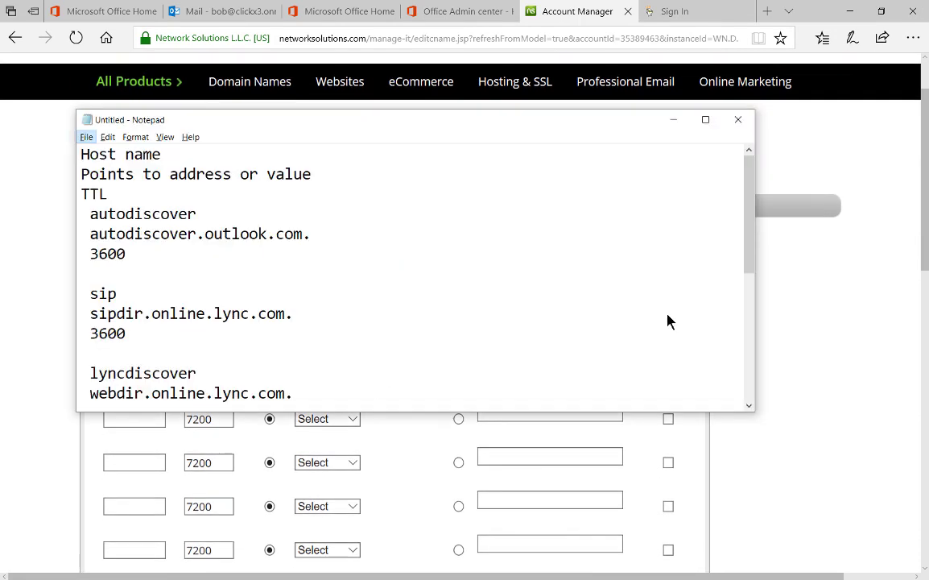
pyautogui.click(668, 322)
pyautogui.moveTo(304, 233); pyautogui.dragTo(88, 233)
pyautogui.rightClick(121, 234)
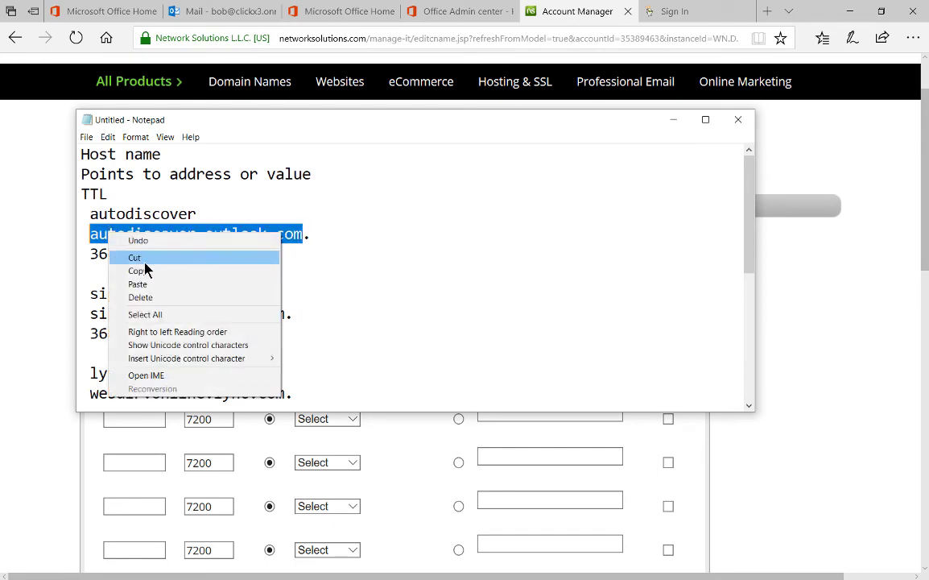
pyautogui.click(138, 270)
pyautogui.click(812, 290)
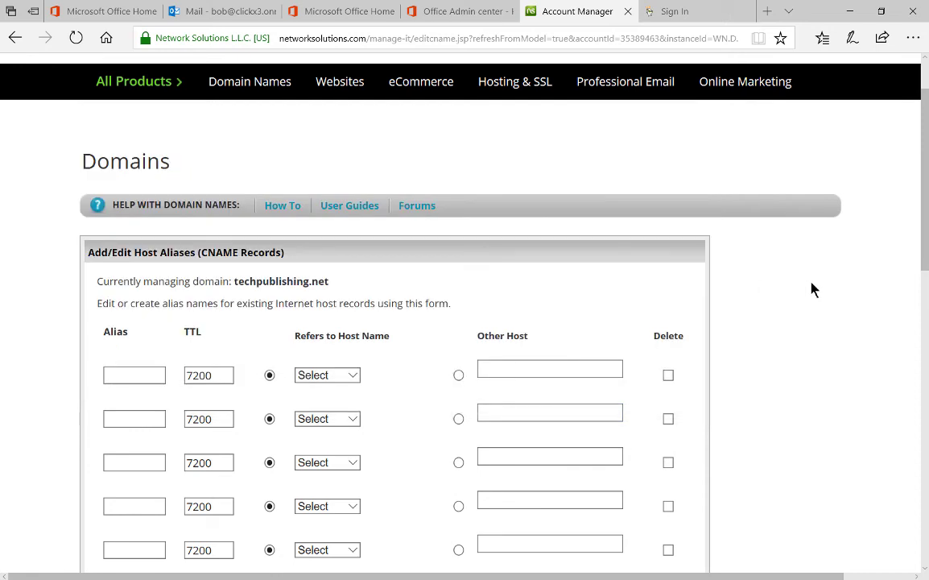
# Enter alias autodiscover with TTL 3600 in the first CNAME row
pyautogui.click(130, 377)
pyautogui.write('autodiscover')
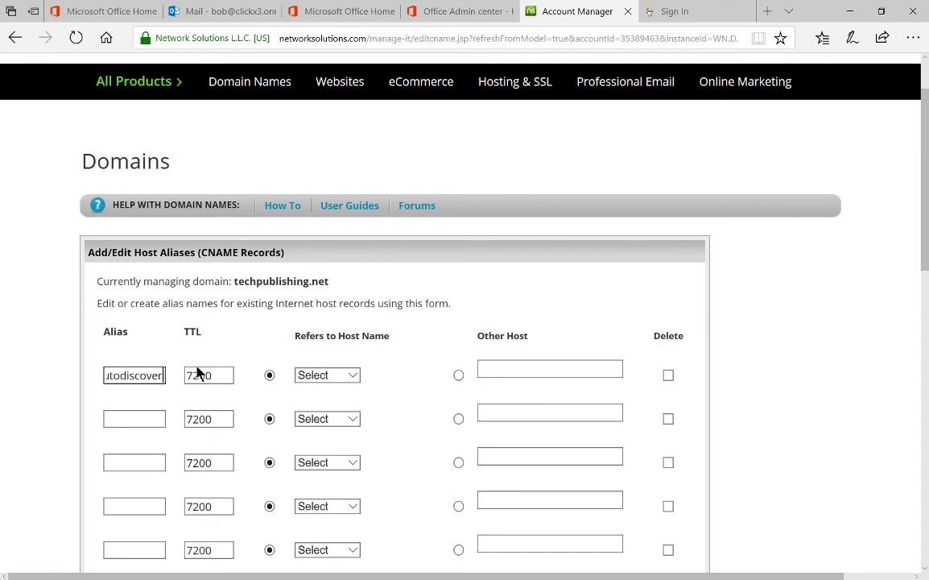
pyautogui.press('Tab')
pyautogui.write('3600')
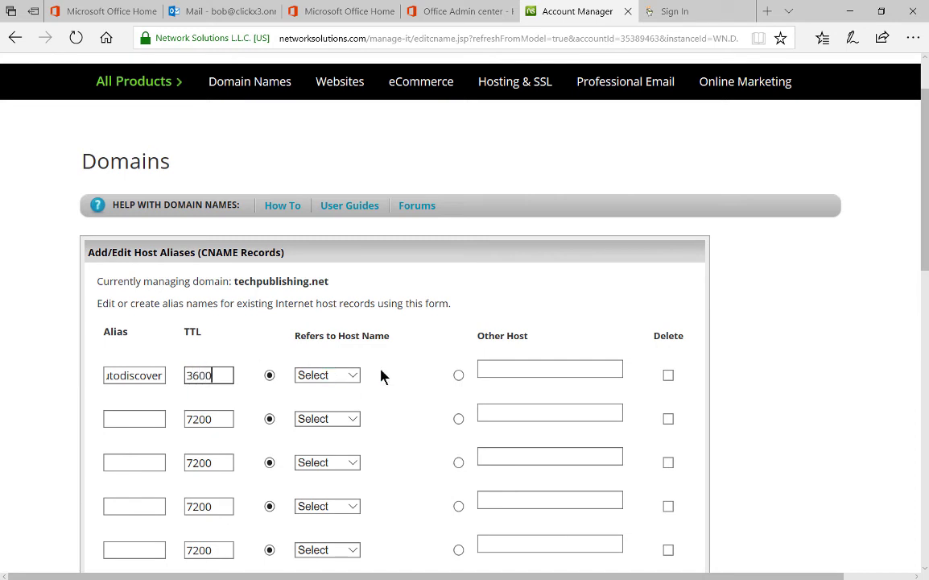
pyautogui.click(354, 376)
pyautogui.click(358, 384)
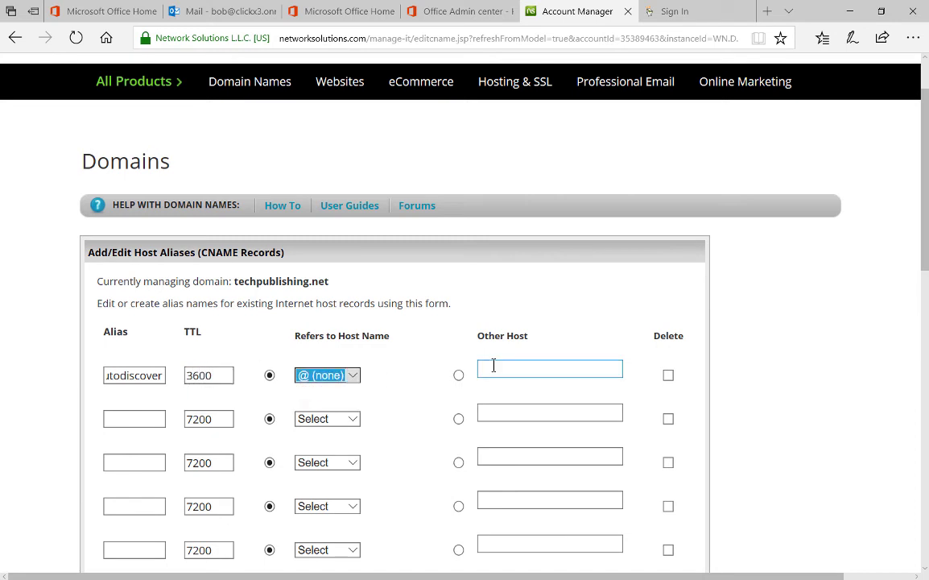
# Point the alias to other host autodiscover.outlook.com and submit it for confirmation
pyautogui.click(459, 376)
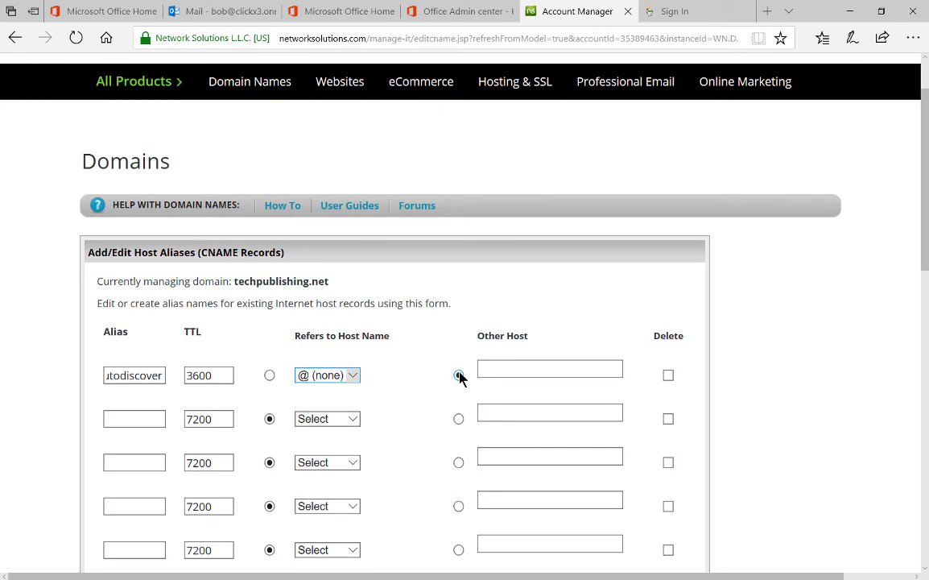
pyautogui.click(526, 371)
pyautogui.hotkey('ctrl', 'v')
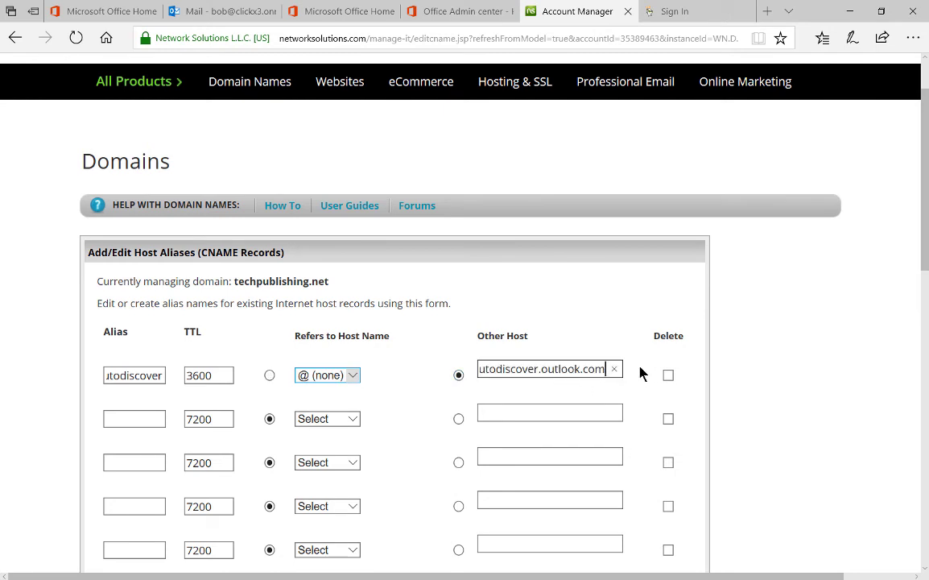
pyautogui.hotkey('ctrl', 'Left')
pyautogui.hotkey('ctrl', 'Left')
pyautogui.hotkey('ctrl', 'Left')
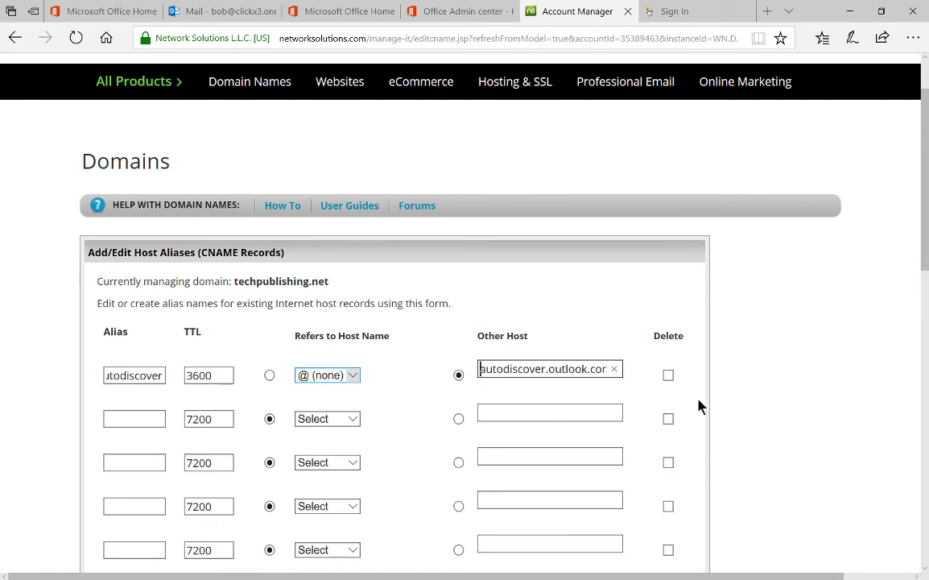
pyautogui.scroll(-5, 730, 412)
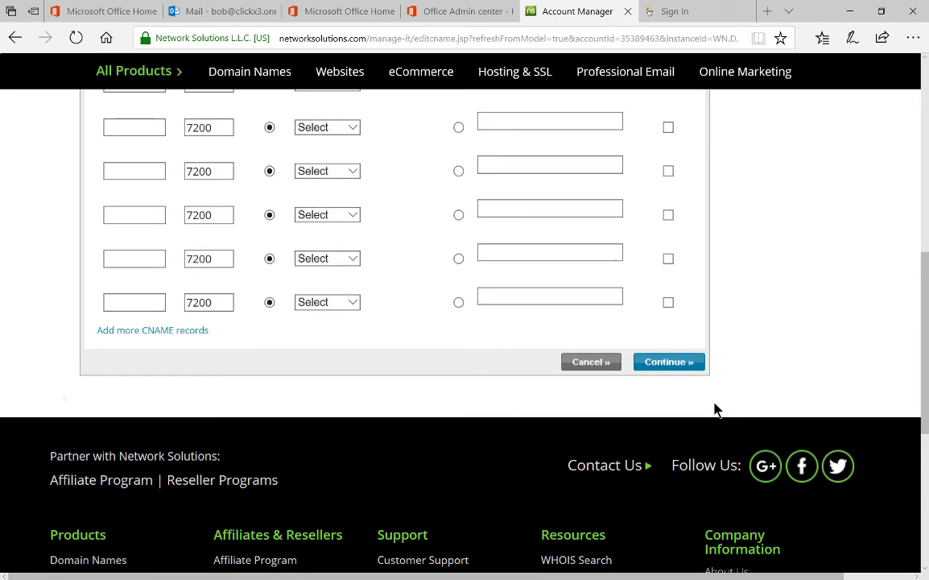
pyautogui.click(668, 361)
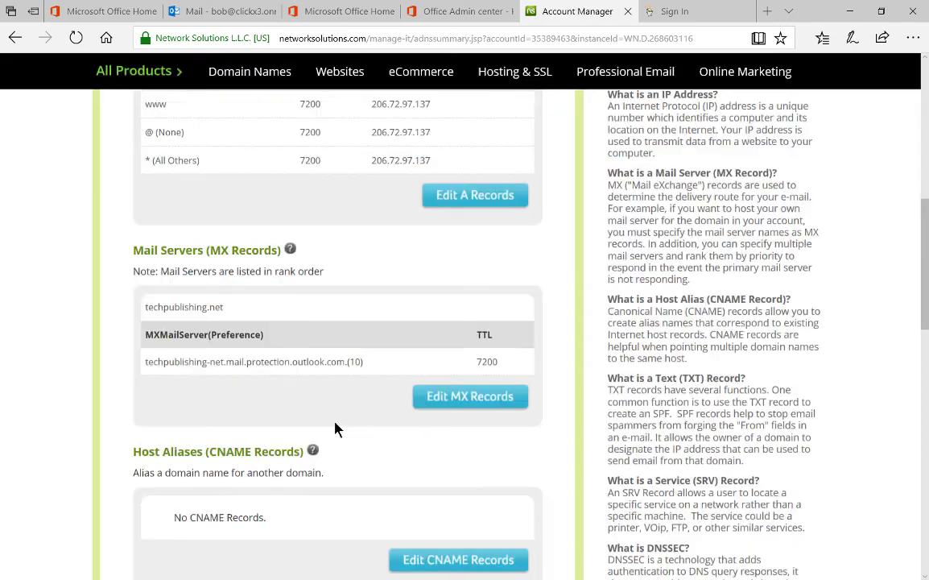
# Scroll through the techpublishing.net Advanced DNS summary to review its CNAME section
pyautogui.scroll(-2, 337, 429)
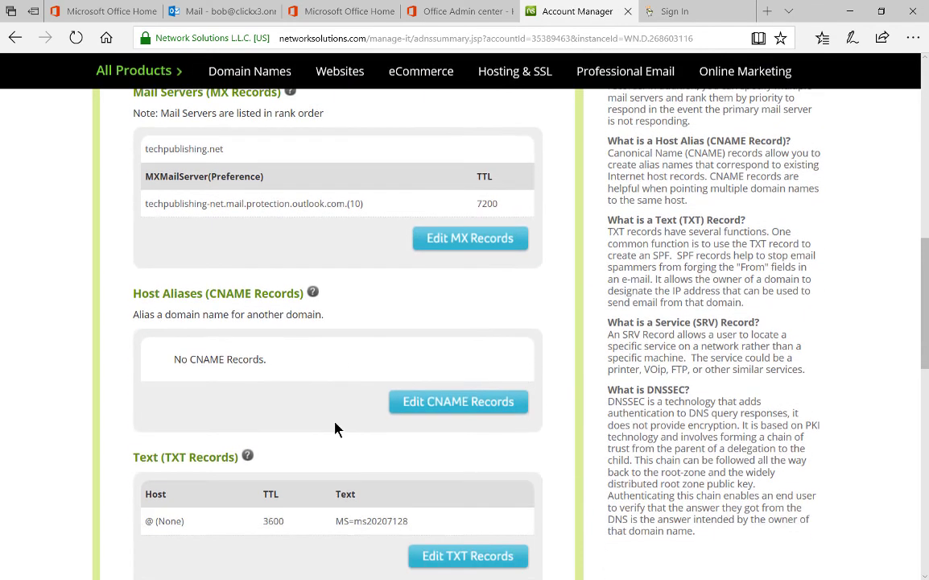
pyautogui.scroll(1, 337, 429)
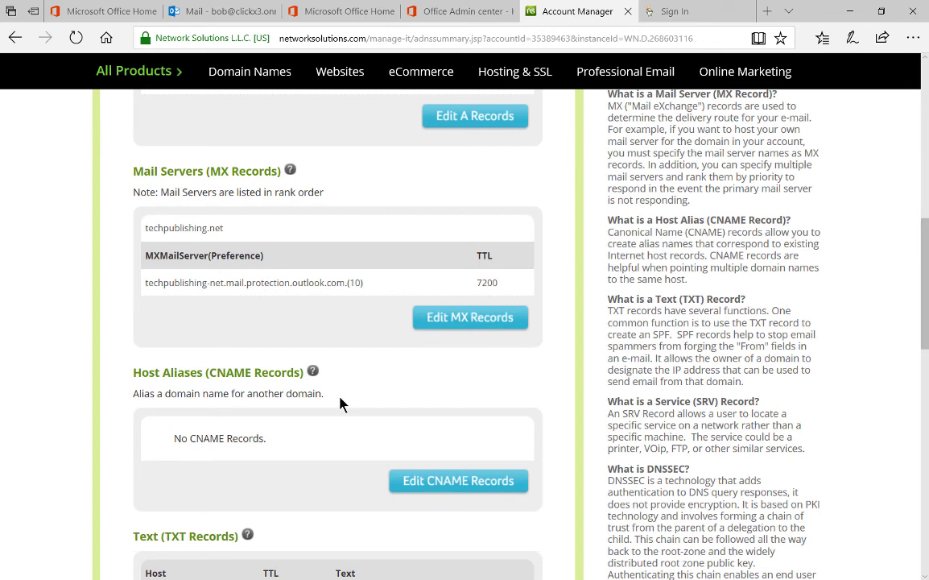
pyautogui.scroll(-2, 340, 404)
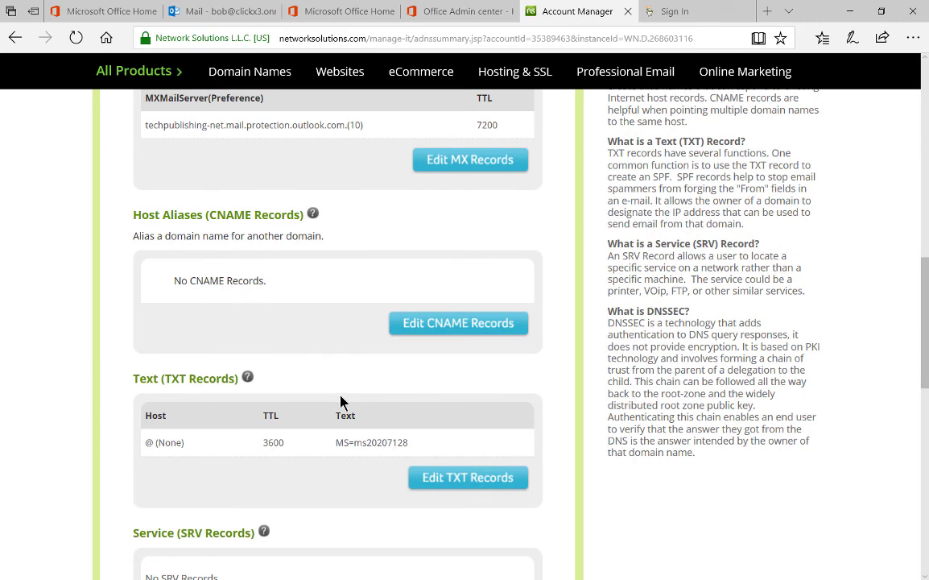
# In Office 365, copy the TXT records table containing the v=spf1 value
pyautogui.click(444, 13)
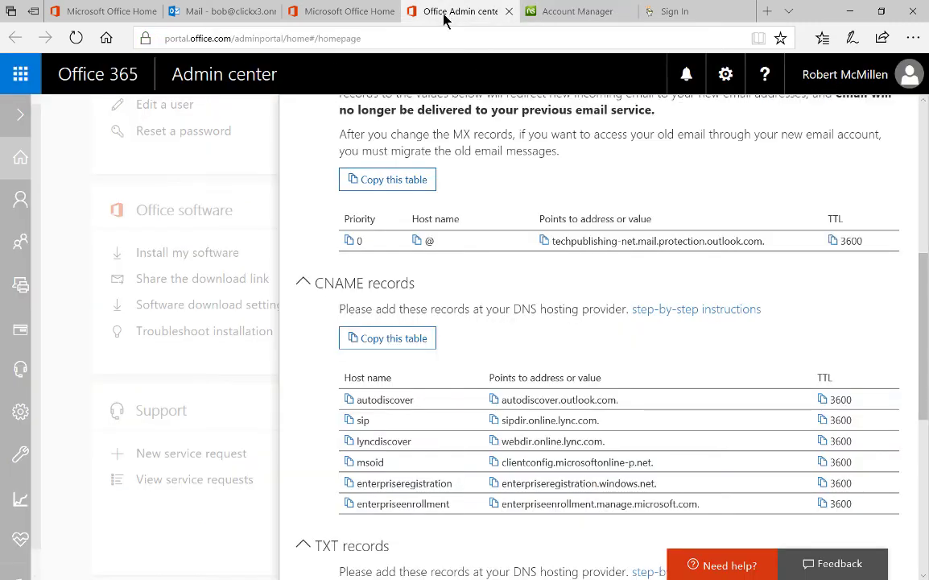
pyautogui.scroll(-4, 477, 310)
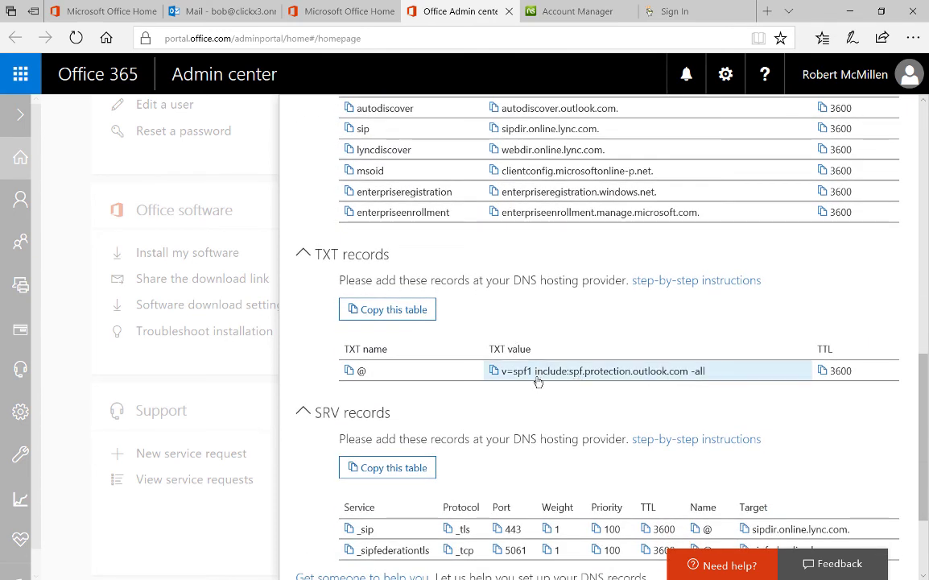
pyautogui.click(385, 310)
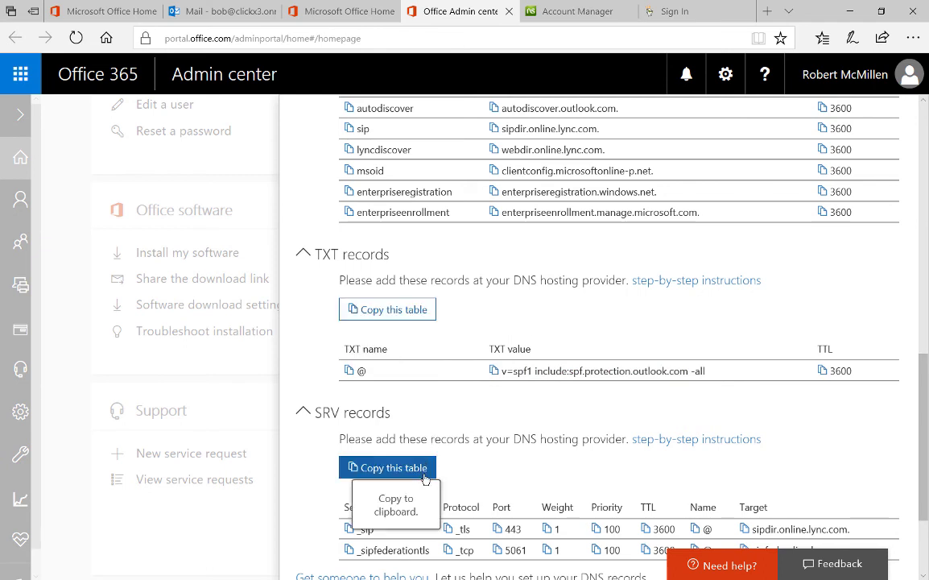
# Paste the TXT record details at the top of the Notepad notes
pyautogui.click(568, 11)
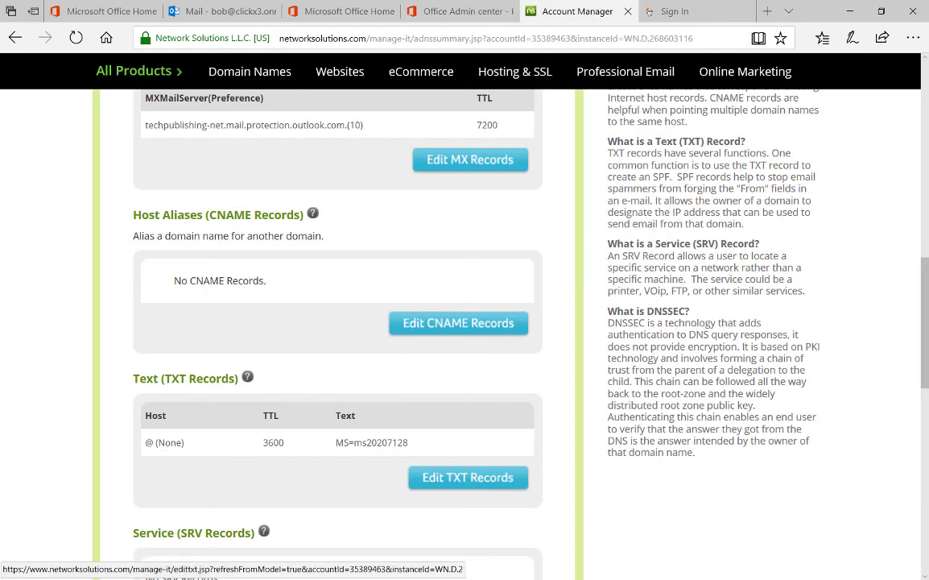
pyautogui.click(466, 567)
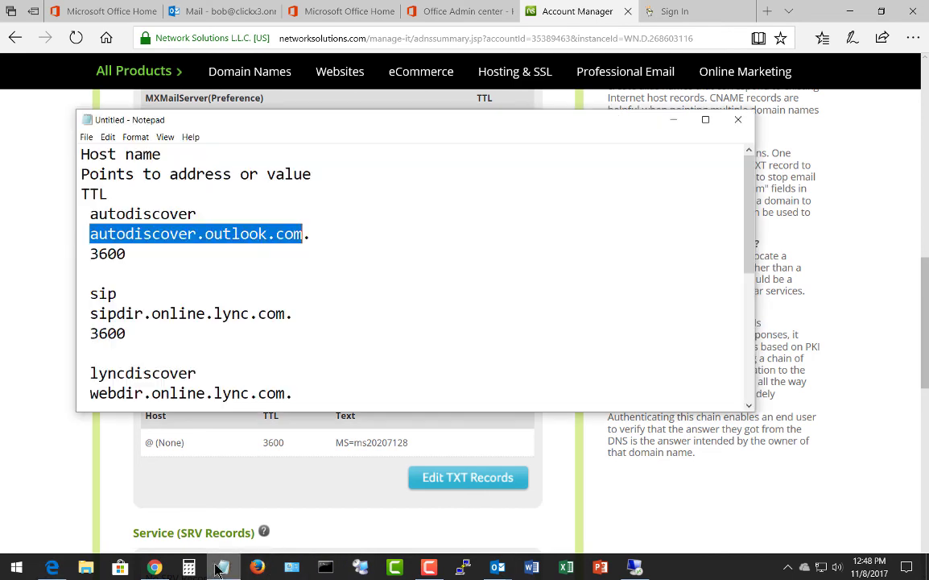
pyautogui.hotkey('ctrl', 'Home')
pyautogui.press('Return')
pyautogui.press('Return')
pyautogui.press('Return')
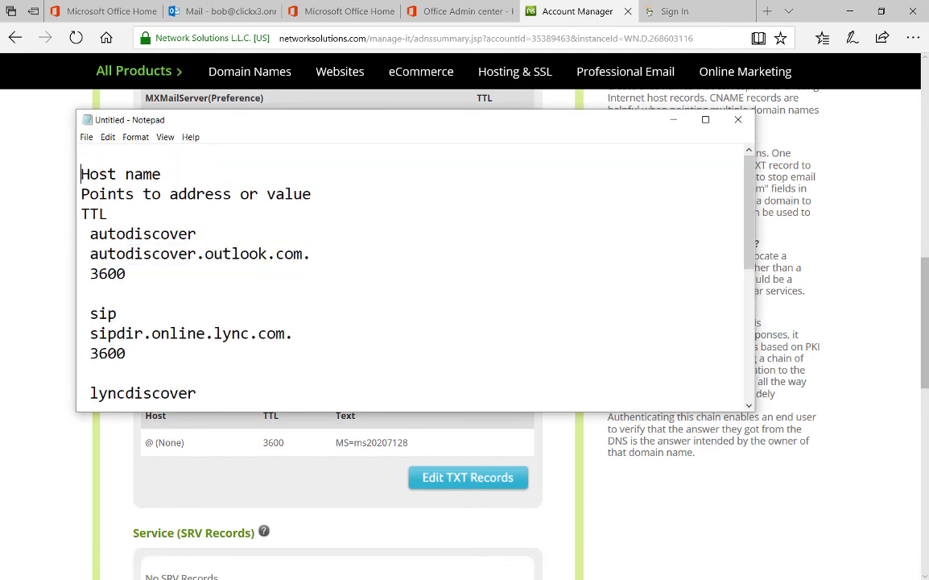
pyautogui.press('Up')
pyautogui.press('Up')
pyautogui.press('Up')
pyautogui.hotkey('ctrl', 'v')
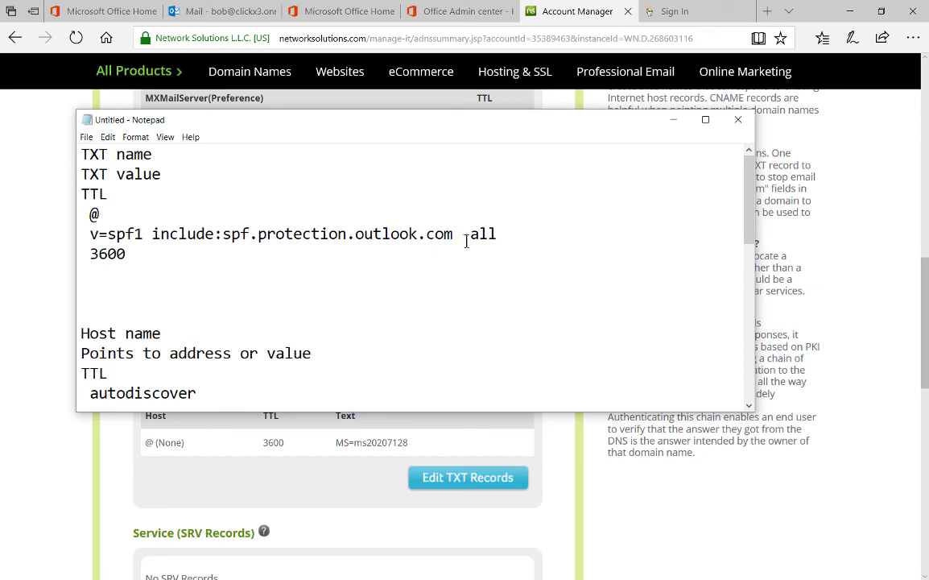
# Copy the SPF value line and minimize Notepad
pyautogui.moveTo(497, 233); pyautogui.dragTo(91, 236)
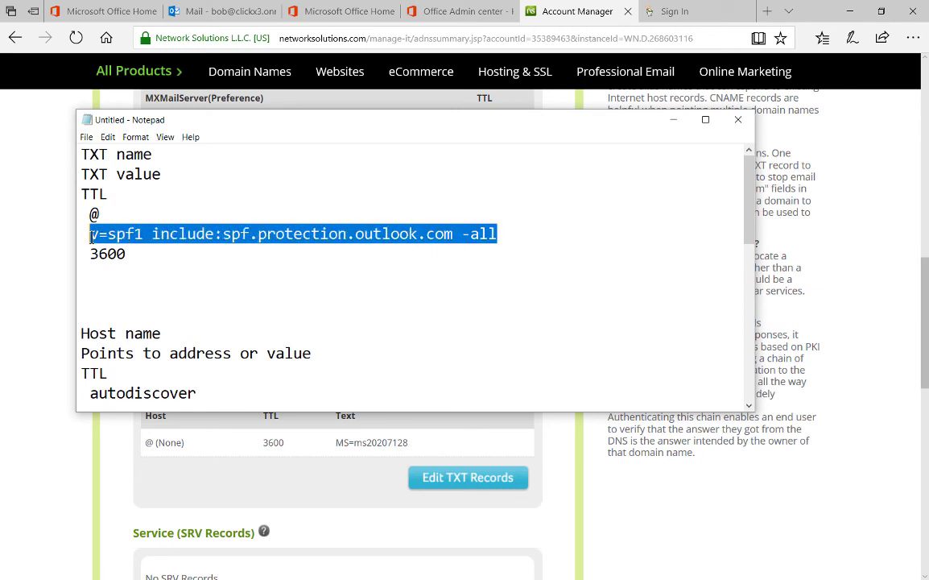
pyautogui.rightClick(93, 235)
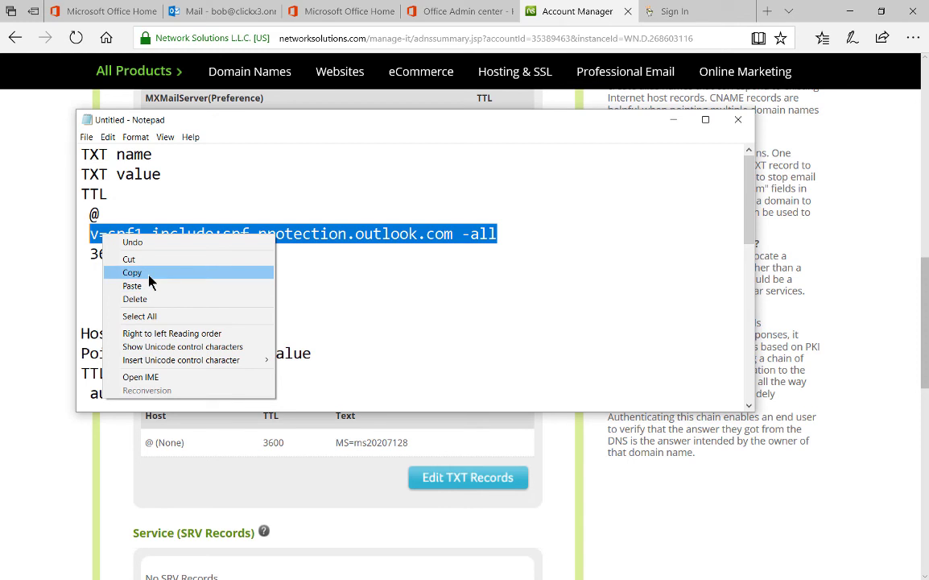
pyautogui.click(133, 272)
pyautogui.click(673, 119)
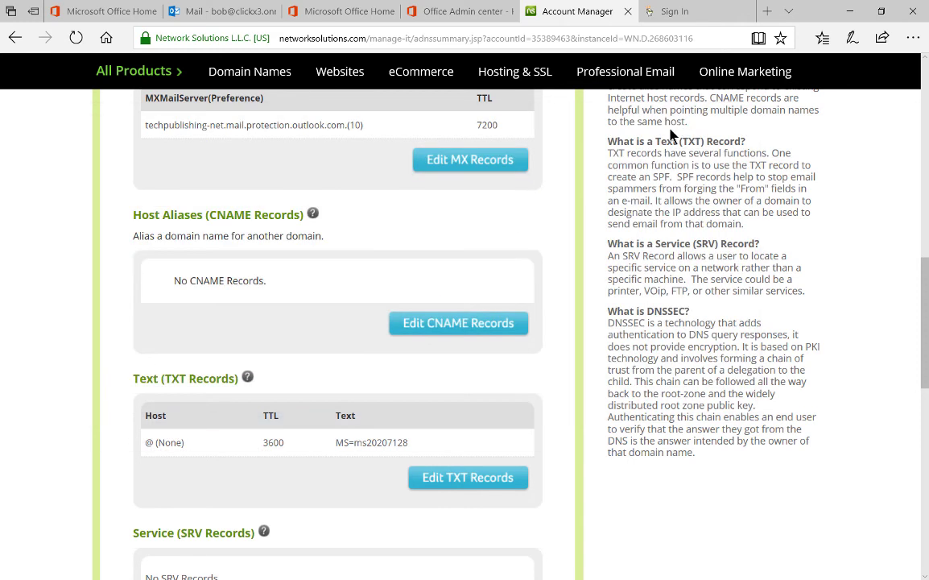
# Add a second TXT record, TTL 3600, text v=spf1 include:spf.protection.outlook.com -all, and save
pyautogui.click(501, 478)
pyautogui.scroll(-2, 327, 351)
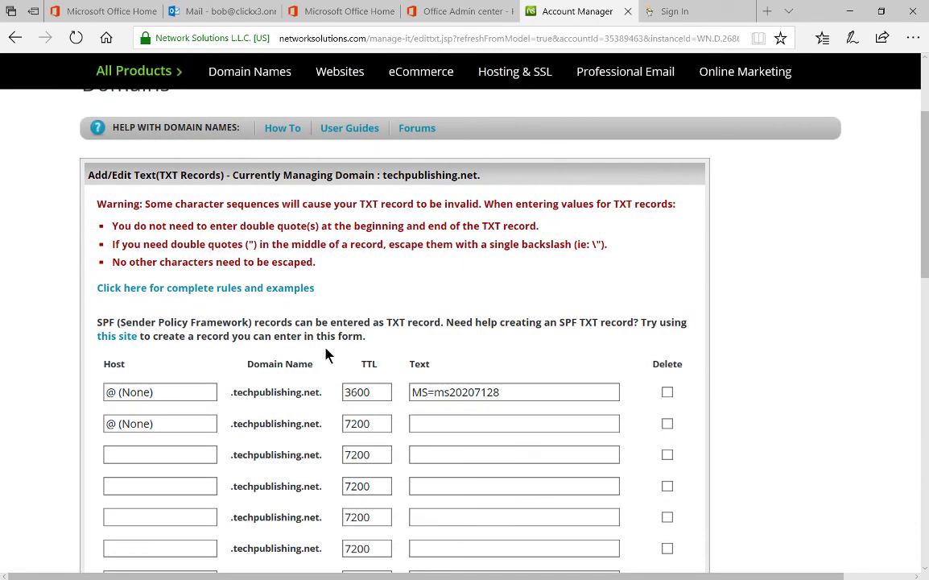
pyautogui.scroll(-2, 327, 354)
pyautogui.click(177, 348)
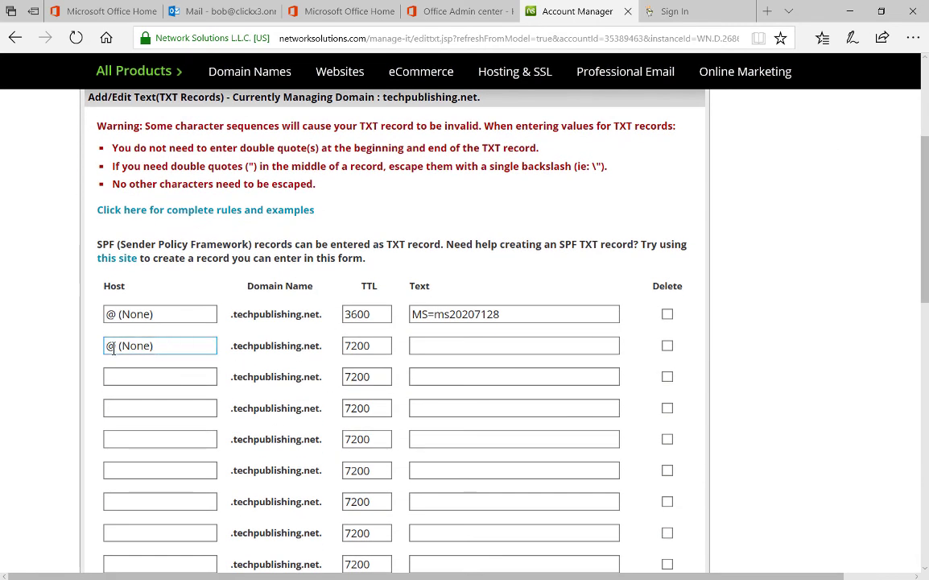
pyautogui.doubleClick(380, 347)
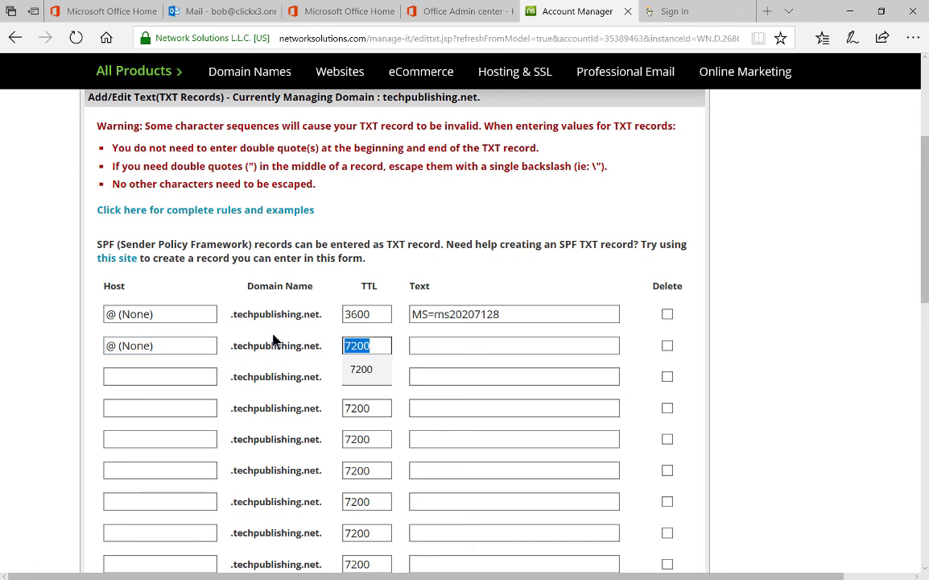
pyautogui.write('3600')
pyautogui.press('Tab')
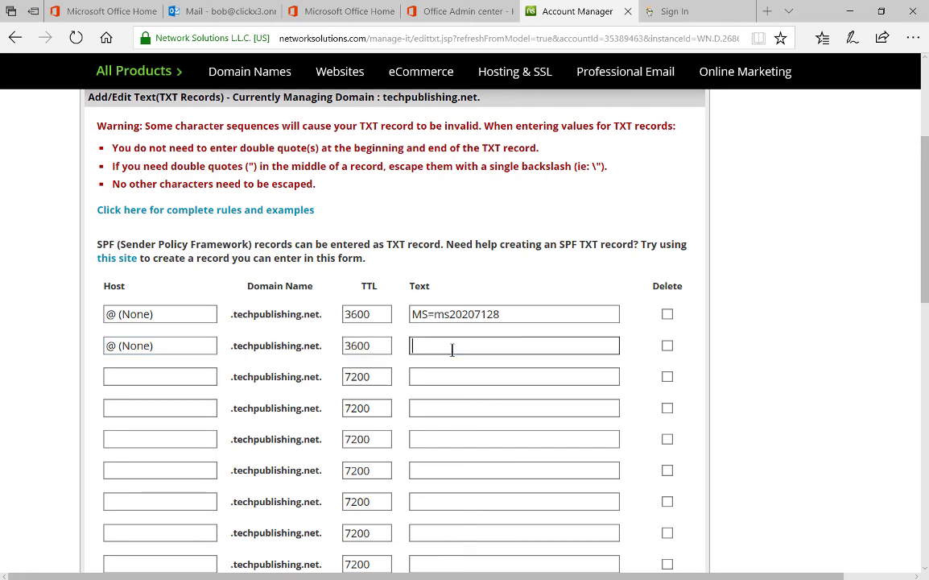
pyautogui.hotkey('ctrl', 'v')
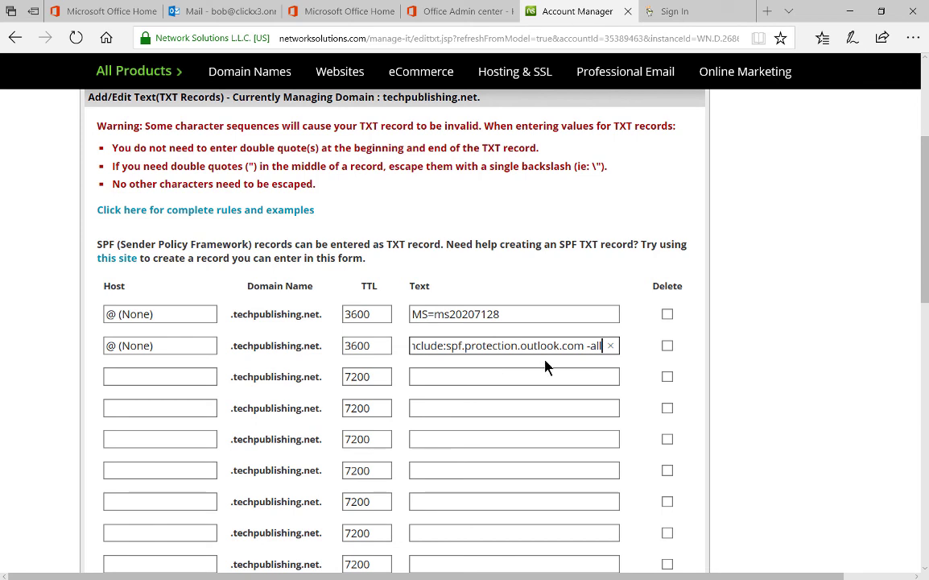
pyautogui.press('Left')
pyautogui.press('Left')
pyautogui.press('Left')
pyautogui.press('Left')
pyautogui.press('Left')
pyautogui.press('Left')
pyautogui.press('Left')
pyautogui.press('Left')
pyautogui.press('Left')
pyautogui.press('Left')
pyautogui.press('Left')
pyautogui.press('Left')
pyautogui.press('Left')
pyautogui.press('Left')
pyautogui.press('Left')
pyautogui.press('Left')
pyautogui.press('Left')
pyautogui.press('Left')
pyautogui.press('Left')
pyautogui.press('Left')
pyautogui.press('Left')
pyautogui.press('Left')
pyautogui.press('Left')
pyautogui.press('Left')
pyautogui.press('Left')
pyautogui.press('Left')
pyautogui.press('Left')
pyautogui.press('Left')
pyautogui.press('Left')
pyautogui.press('Left')
pyautogui.press('Left')
pyautogui.press('Left')
pyautogui.press('Left')
pyautogui.press('Left')
pyautogui.press('Left')
pyautogui.press('Left')
pyautogui.press('Left')
pyautogui.press('Left')
pyautogui.press('Left')
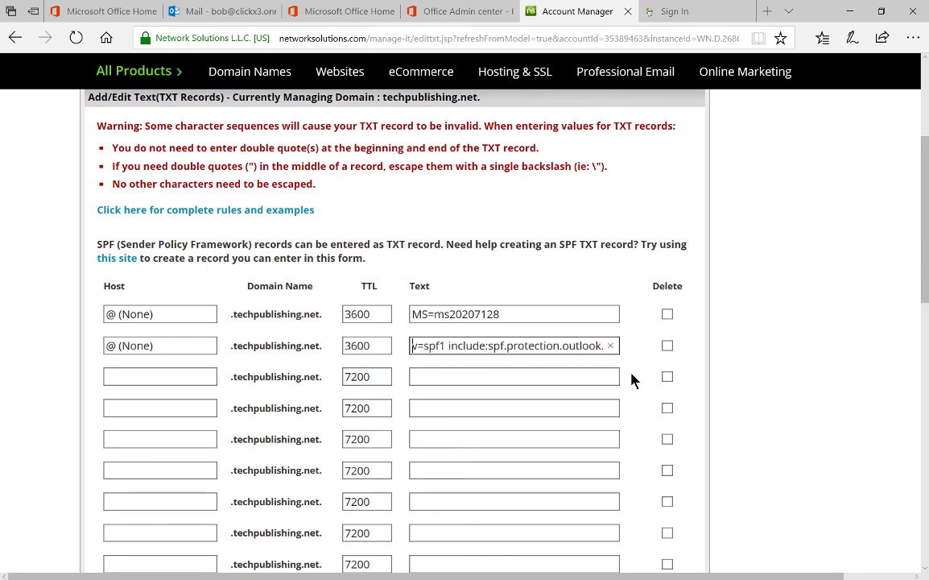
pyautogui.scroll(-5, 785, 390)
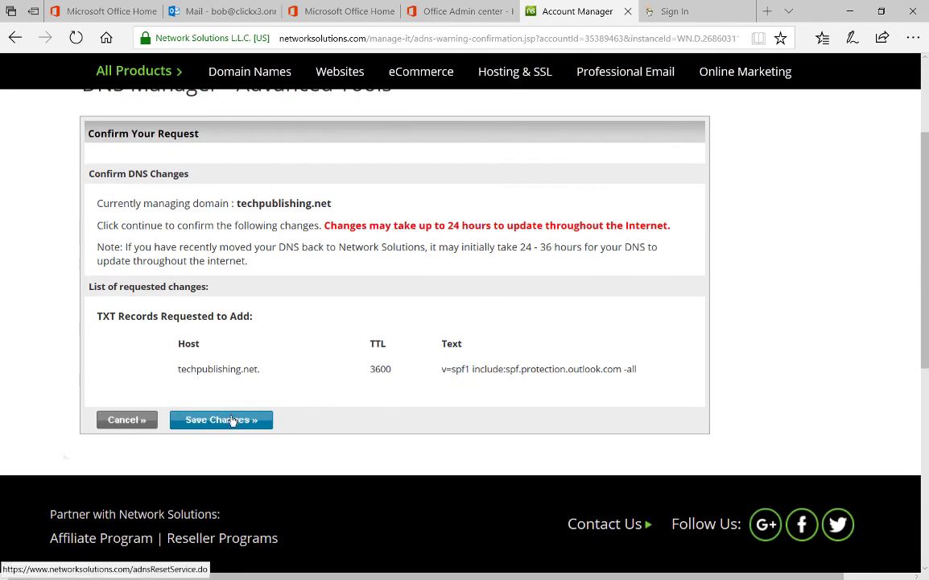
pyautogui.click(232, 421)
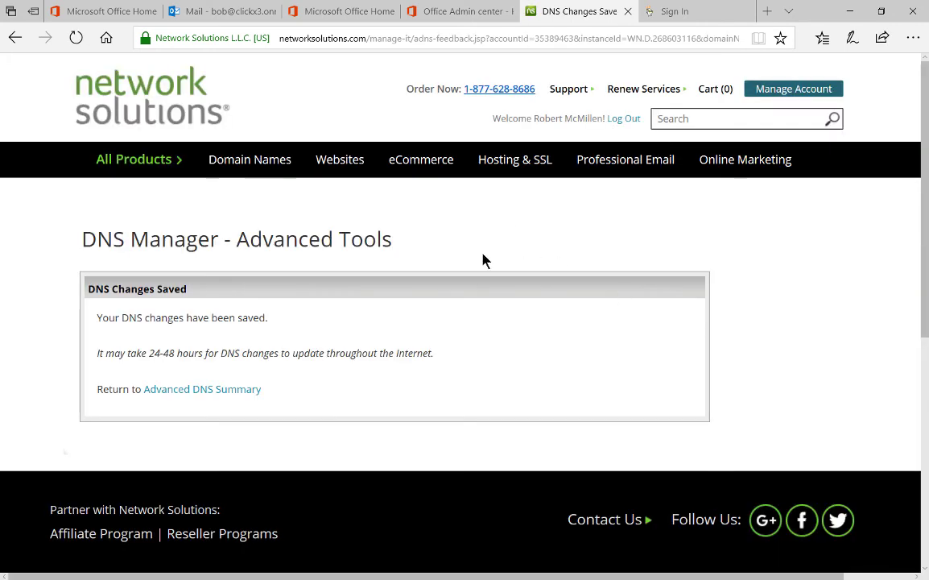
# Save and close the techpublishing.net DNS records setup in Office 365 Admin center
pyautogui.click(433, 13)
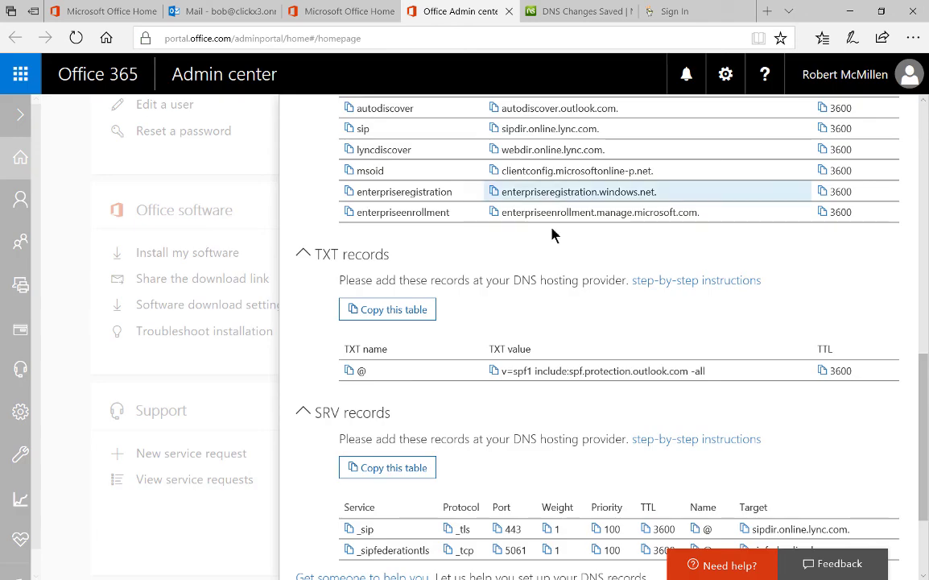
pyautogui.scroll(-3, 688, 348)
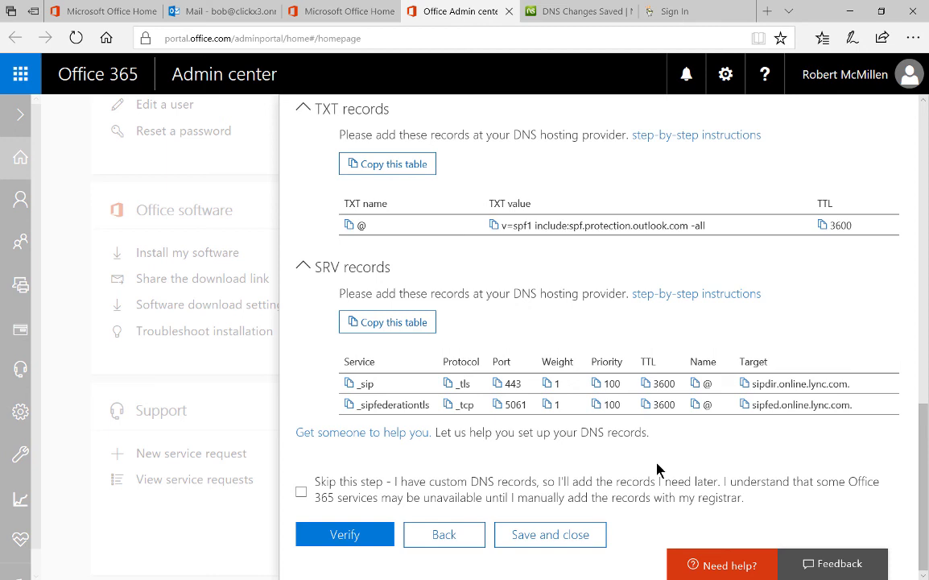
pyautogui.click(548, 535)
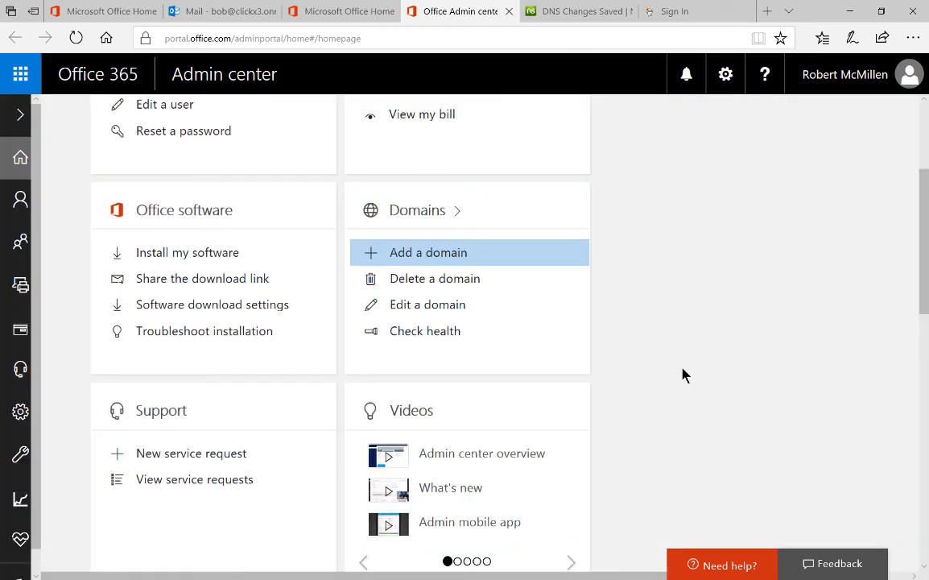
# Open the first listed user's details and start editing their username and email
pyautogui.scroll(2, 682, 374)
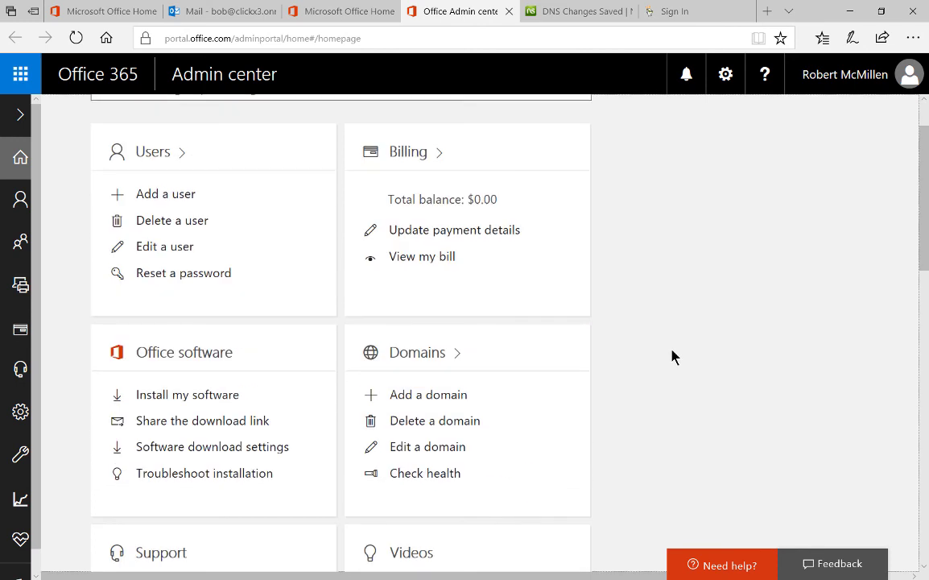
pyautogui.click(159, 251)
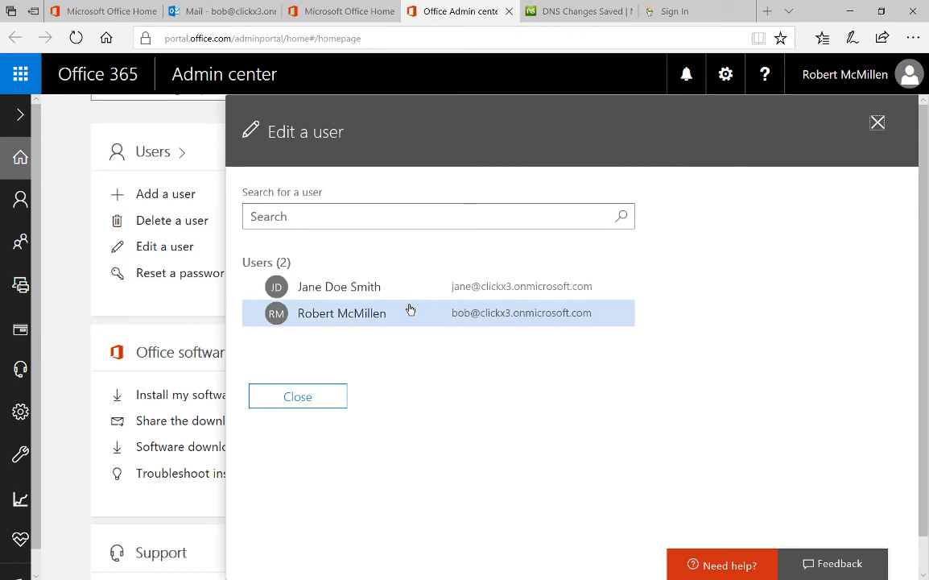
pyautogui.click(415, 294)
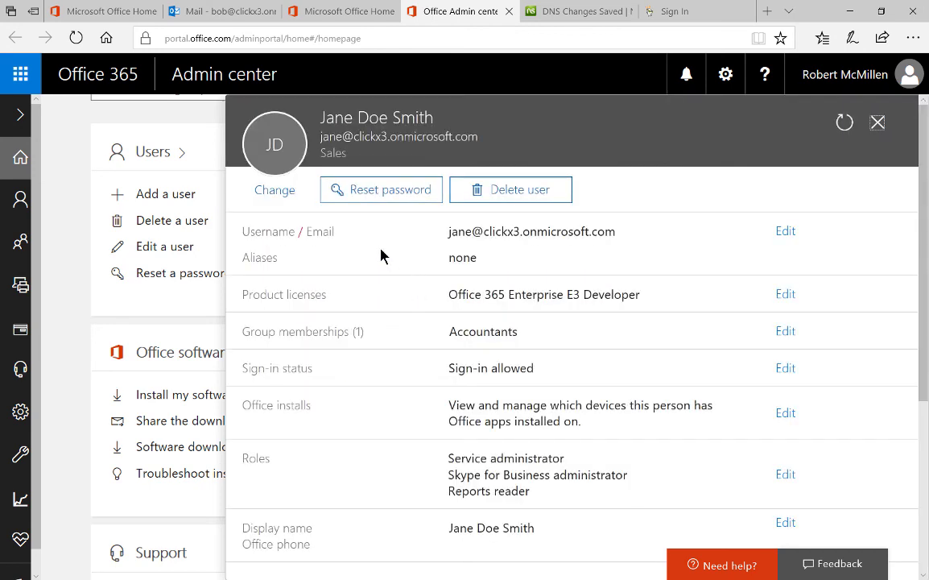
pyautogui.click(785, 233)
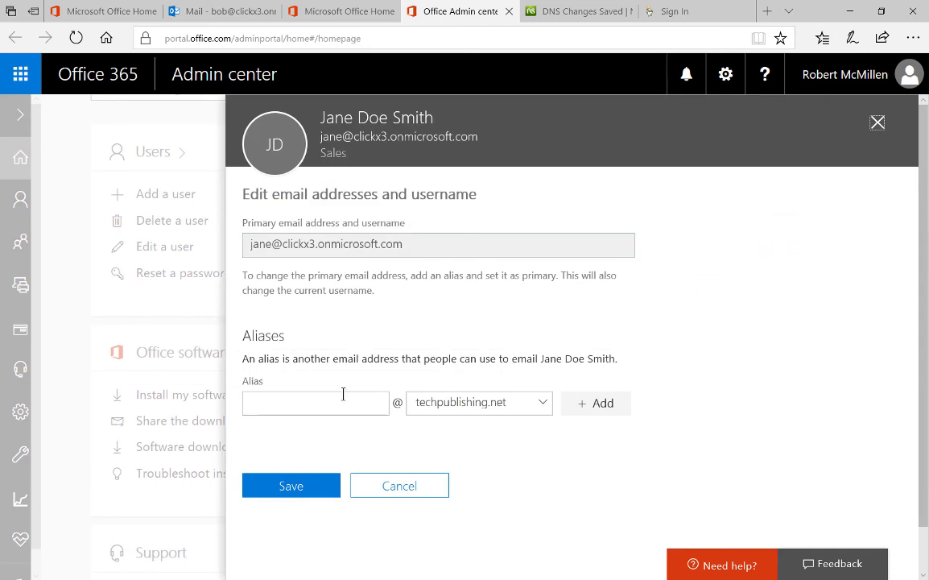
# Add a new alias on techpublishing.net for the user, set it as primary, and save
pyautogui.click(330, 402)
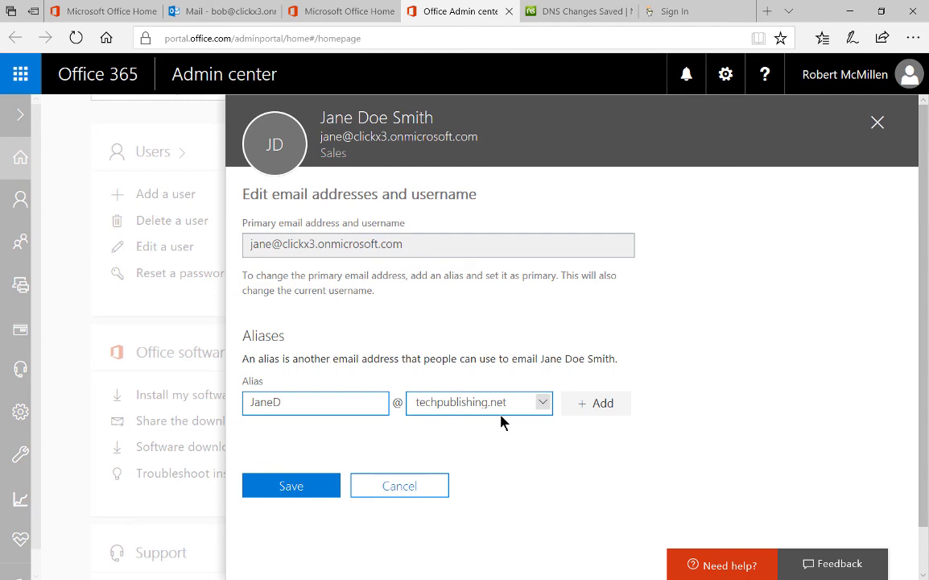
pyautogui.click(542, 405)
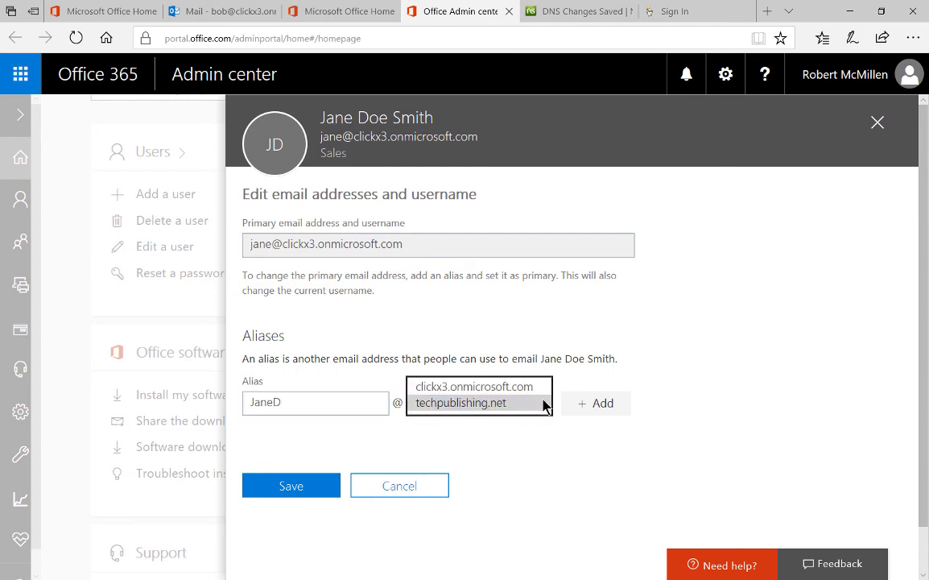
pyautogui.click(543, 403)
pyautogui.click(599, 403)
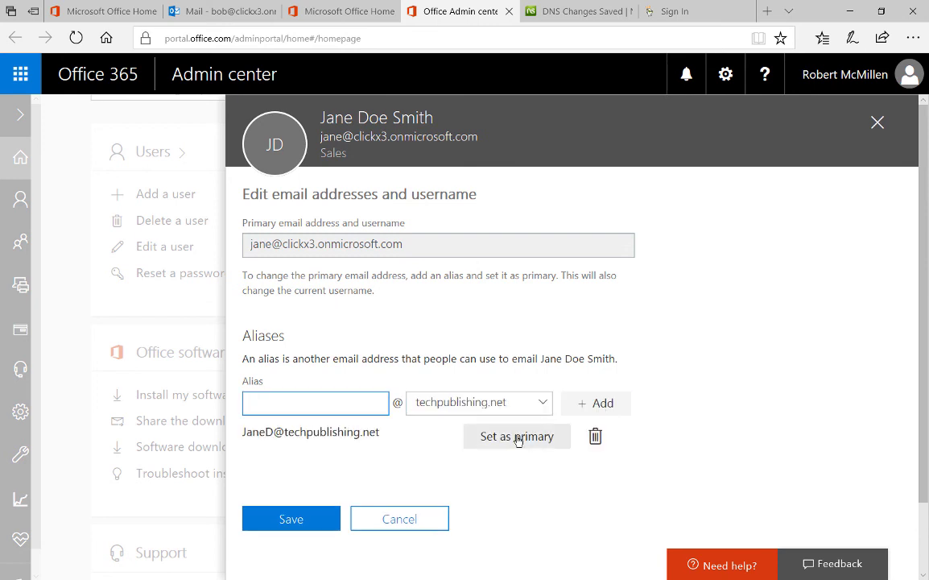
pyautogui.click(517, 437)
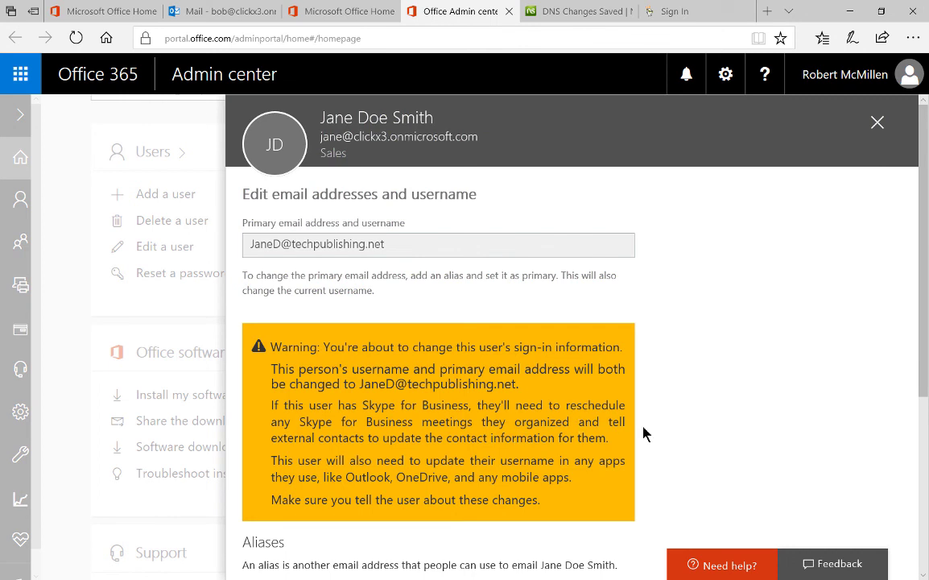
pyautogui.scroll(-3, 645, 434)
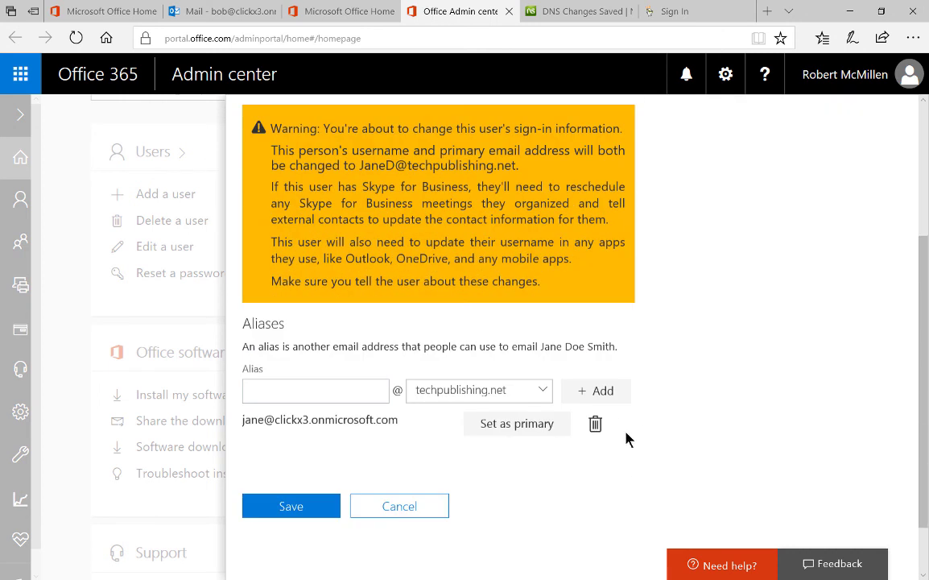
pyautogui.click(288, 505)
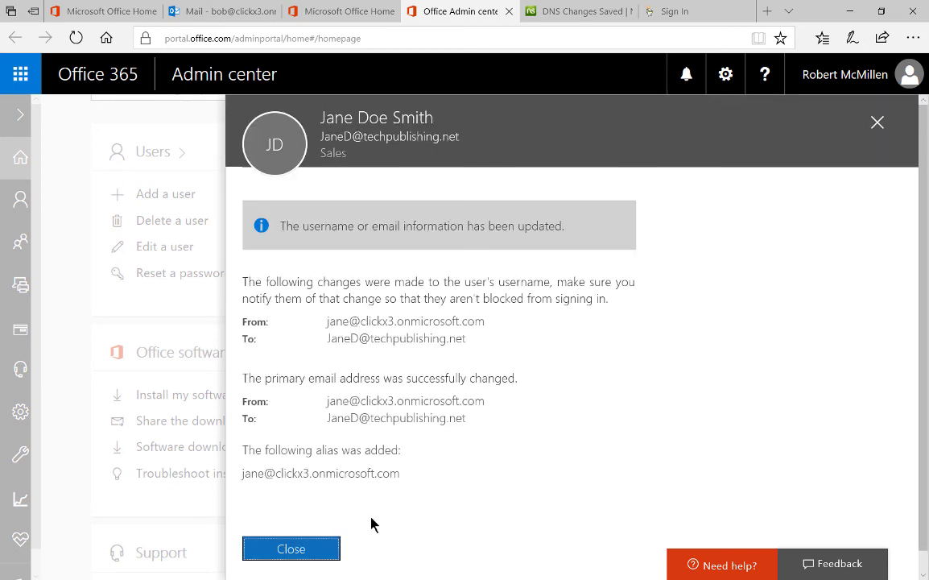
# Dismiss the update confirmation, close the user panel, and return to the top of Home
pyautogui.click(289, 549)
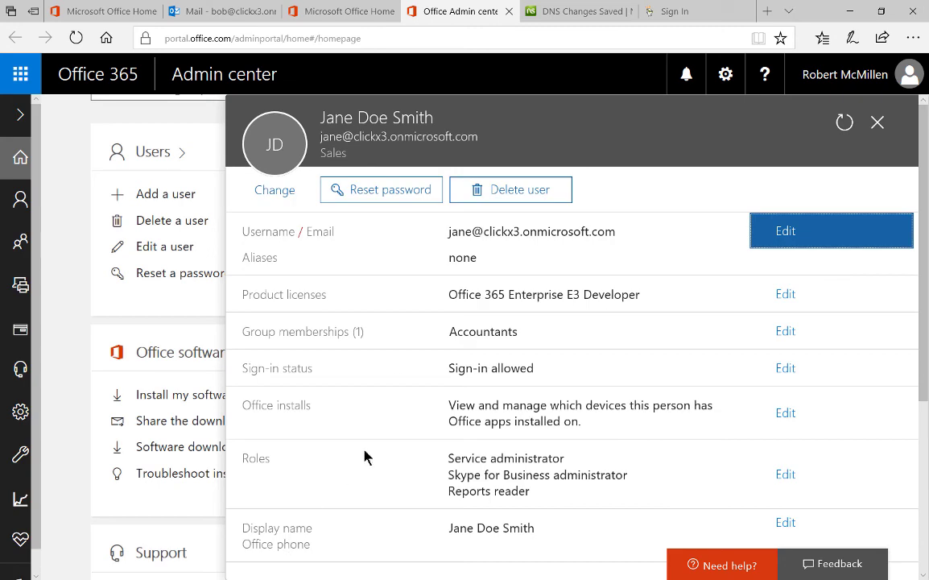
pyautogui.click(877, 122)
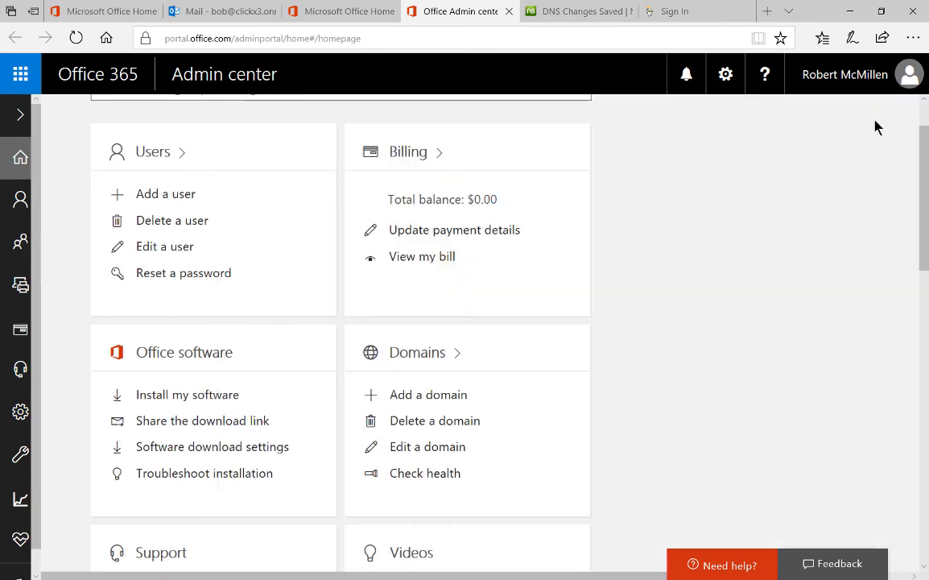
pyautogui.scroll(1, 667, 264)
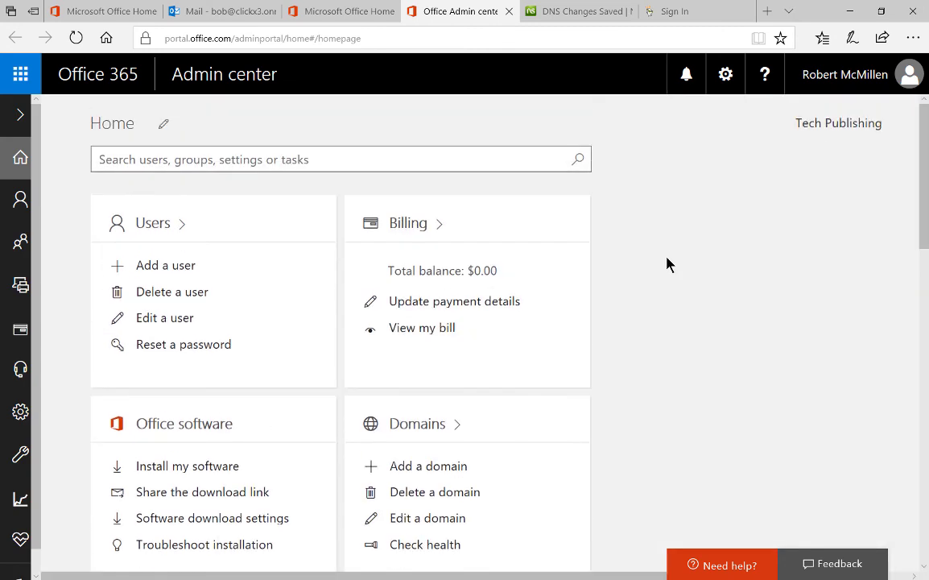